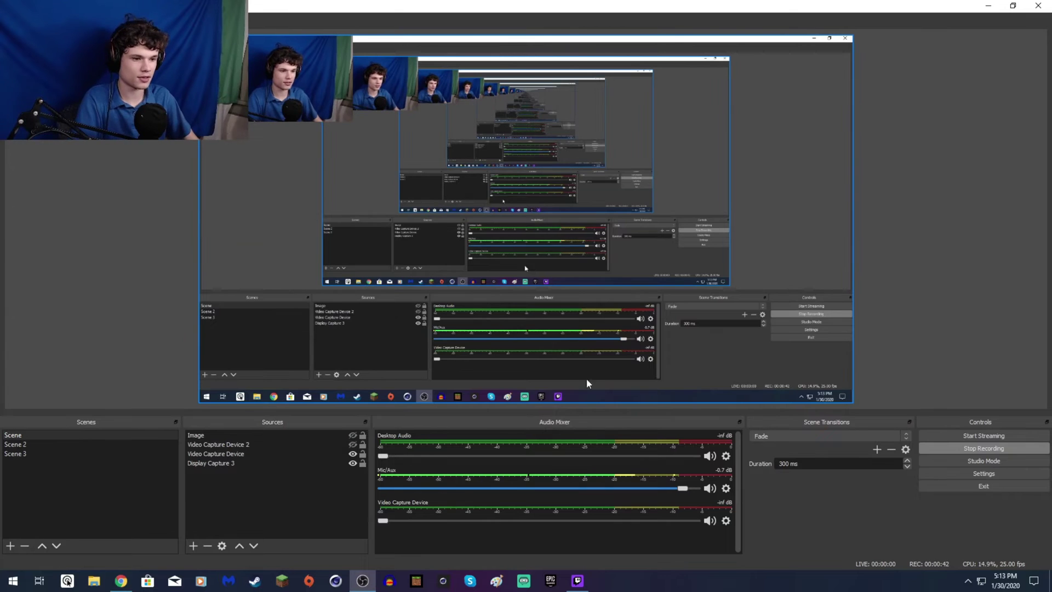
# Open OBS Settings' Audio page and keep the sample rate at 48khz
pyautogui.click(987, 474)
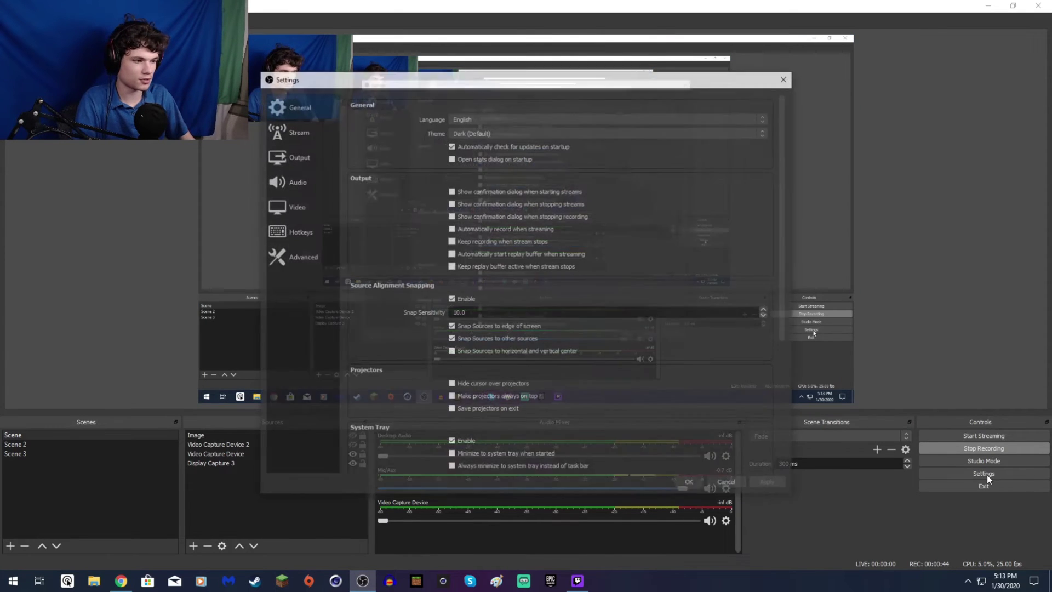
pyautogui.click(308, 163)
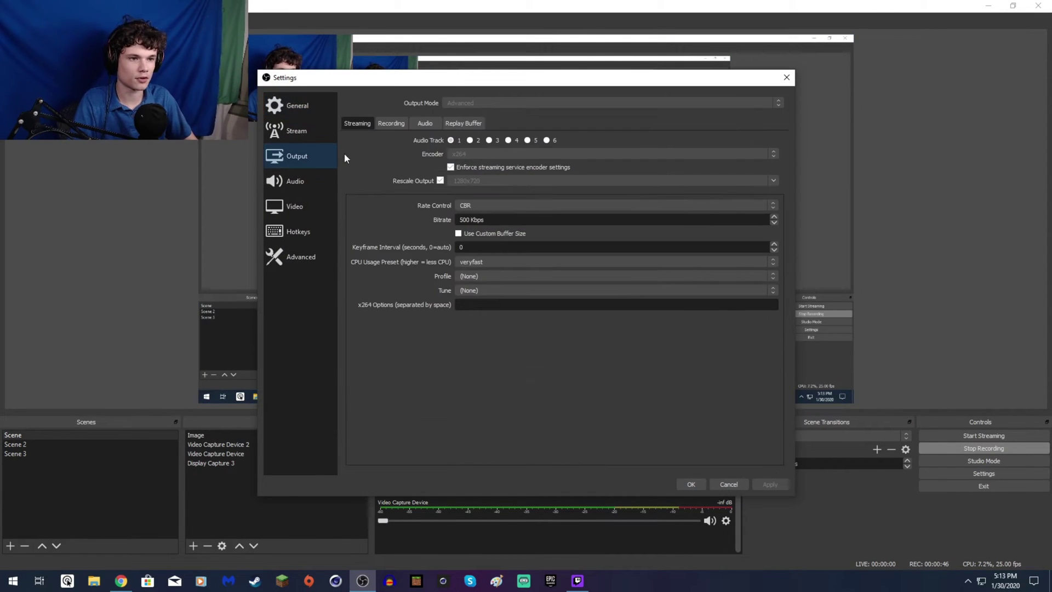
pyautogui.click(303, 186)
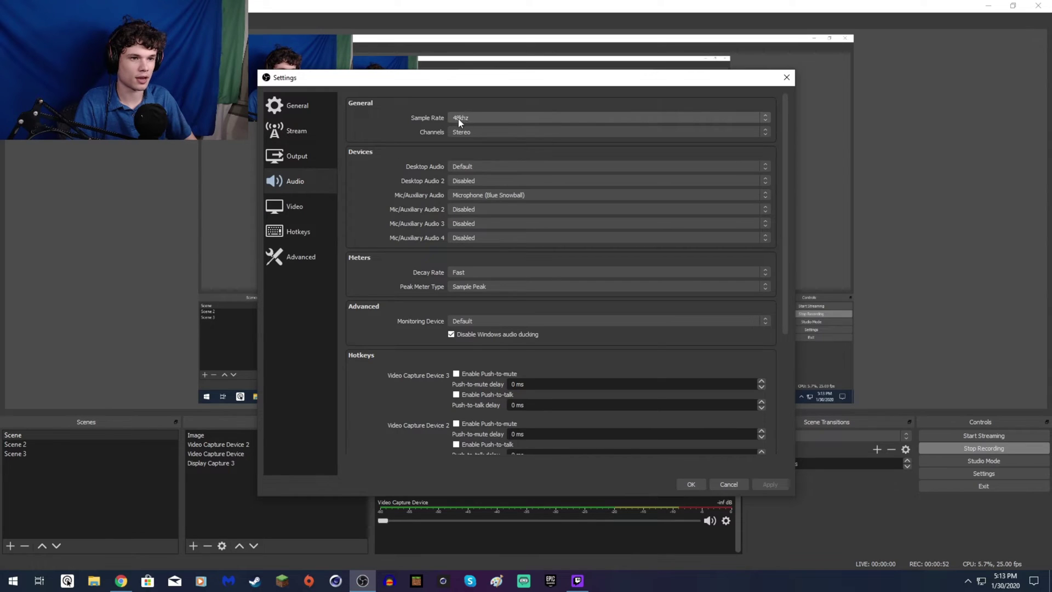
pyautogui.click(492, 119)
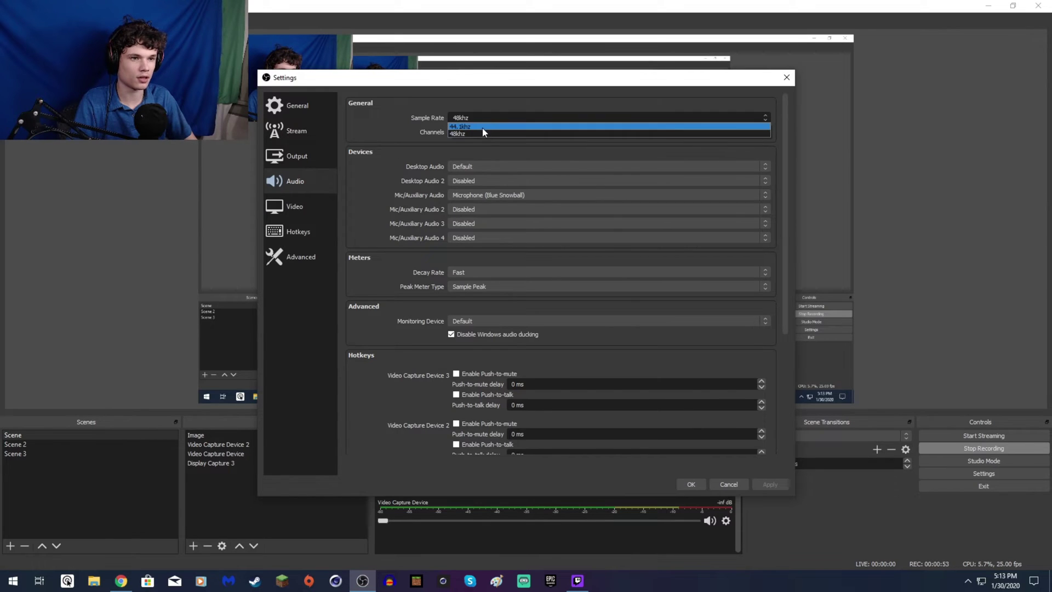
pyautogui.click(403, 115)
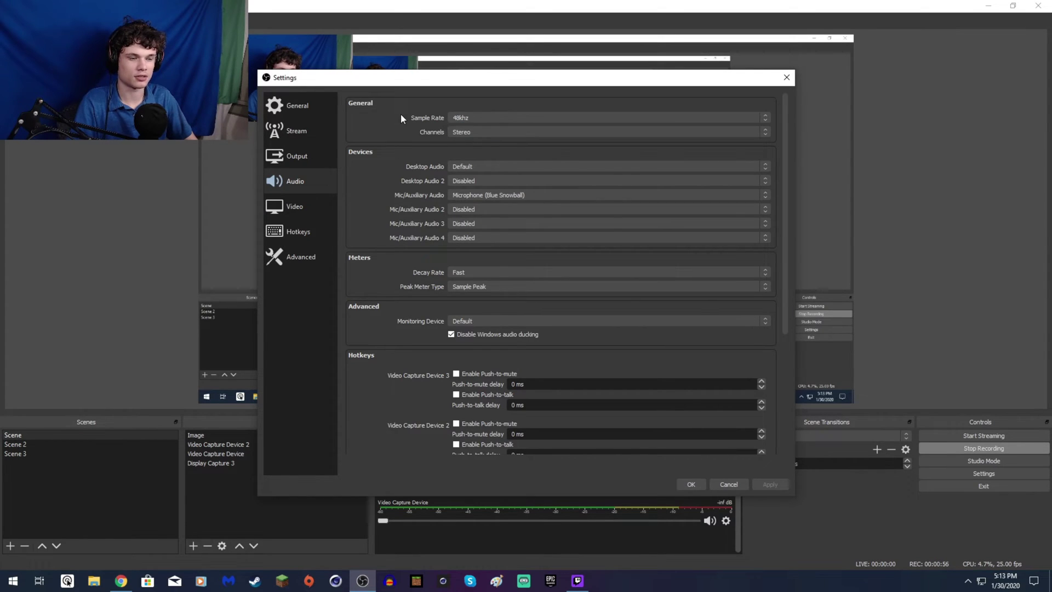
pyautogui.click(969, 581)
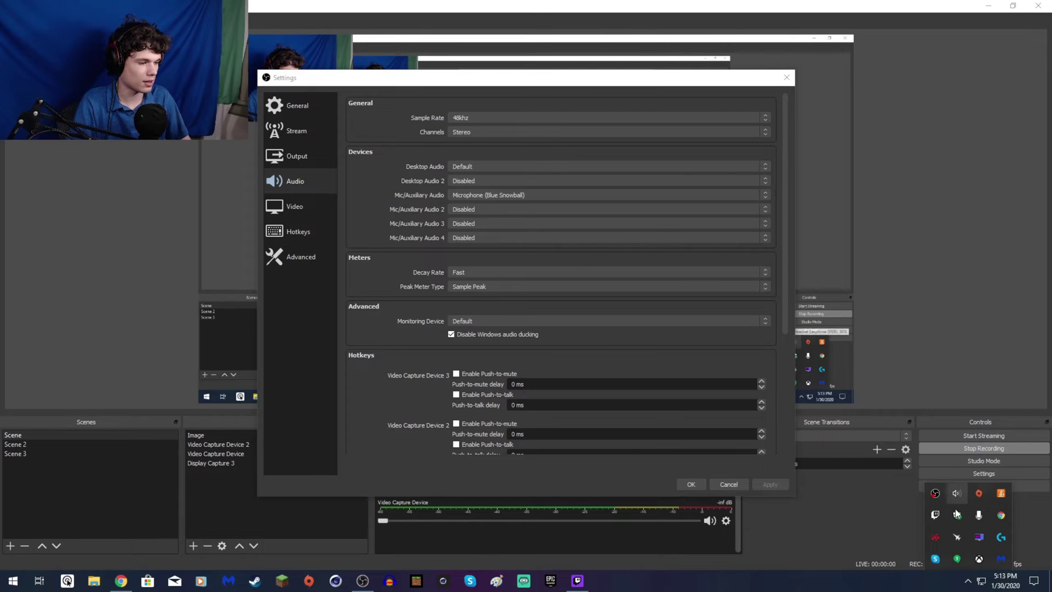
# Open the Recording devices in the classic Sound control panel from the tray speaker icon
pyautogui.rightClick(958, 492)
pyautogui.click(980, 434)
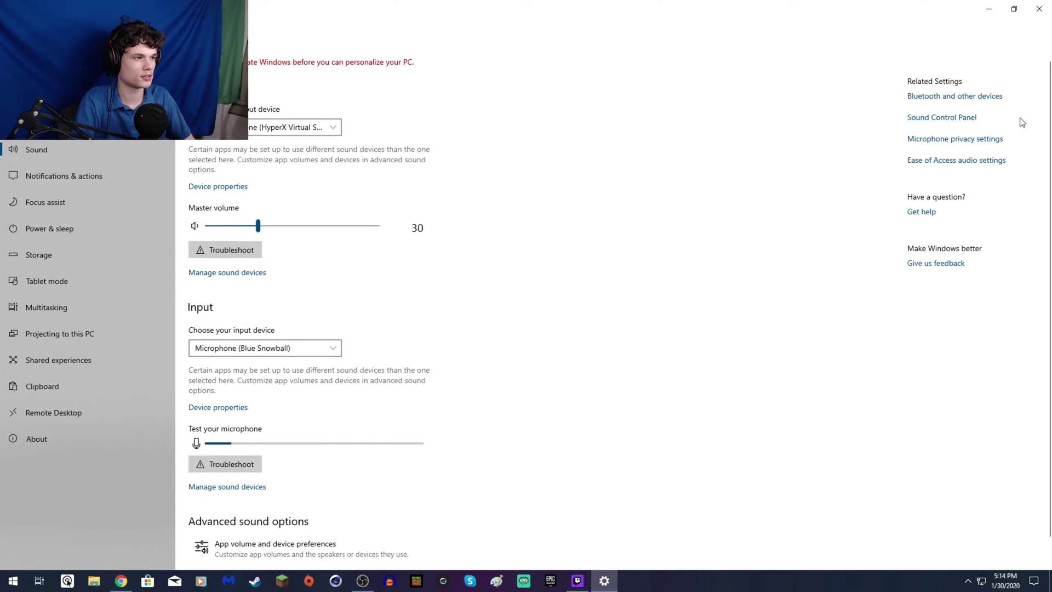
pyautogui.click(948, 118)
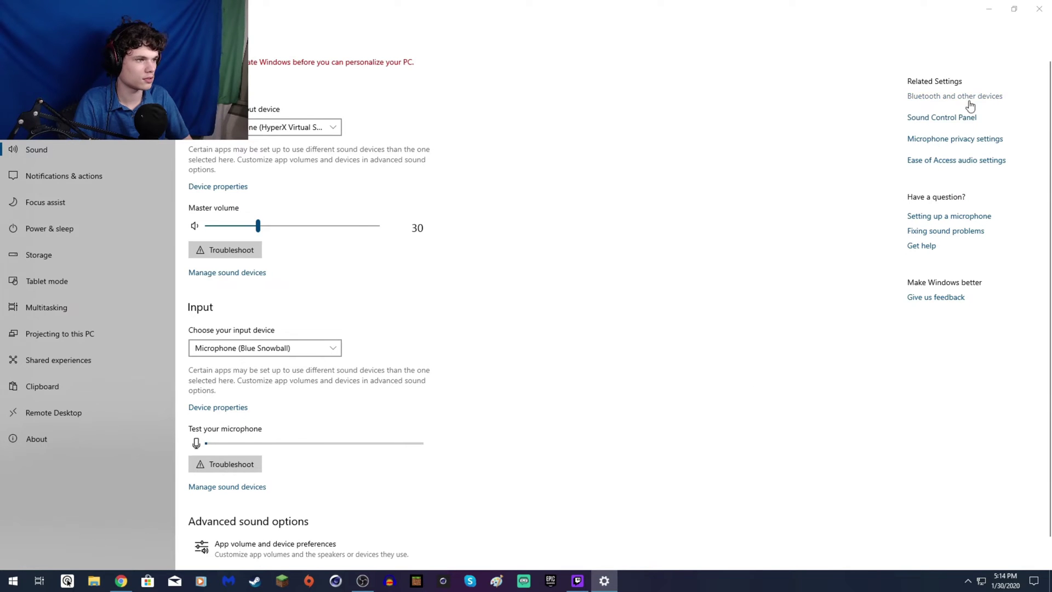
pyautogui.click(182, 155)
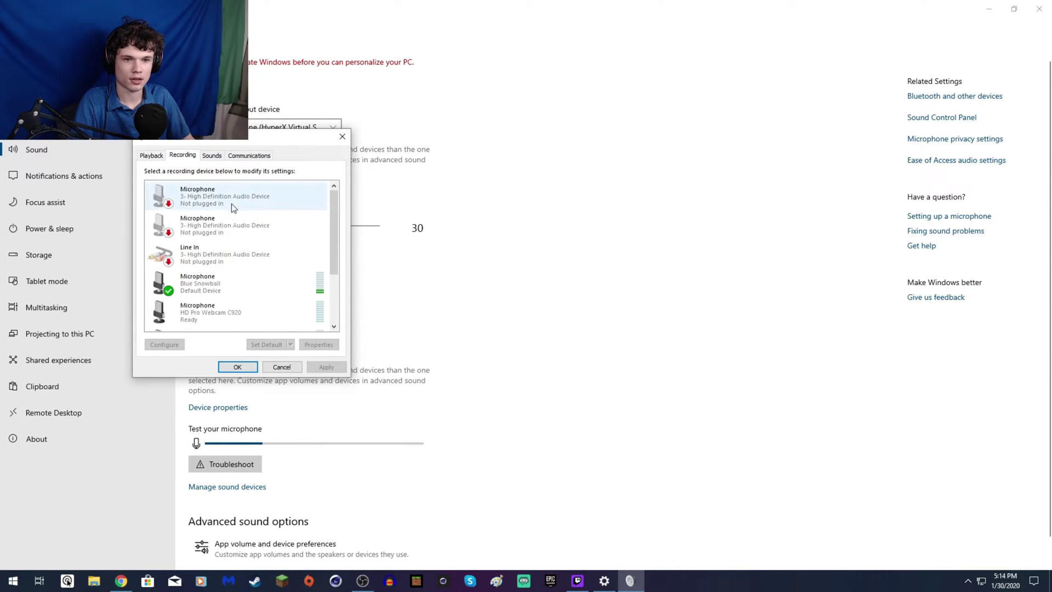
# Keep the Blue Snowball microphone's default format at 48000 Hz (DVD Quality)
pyautogui.click(251, 284)
pyautogui.click(324, 345)
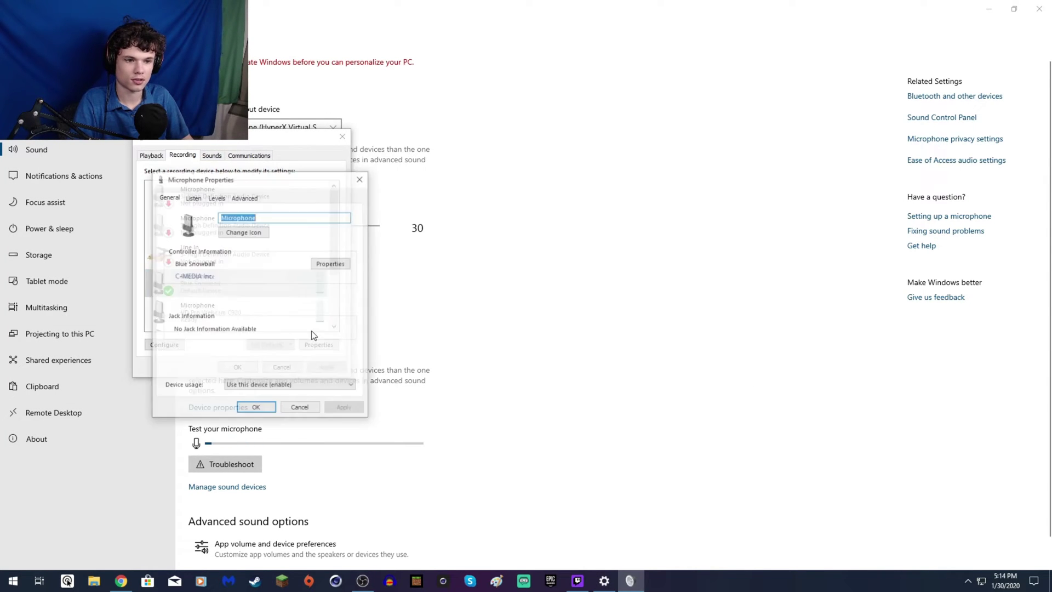
pyautogui.click(238, 198)
pyautogui.click(257, 253)
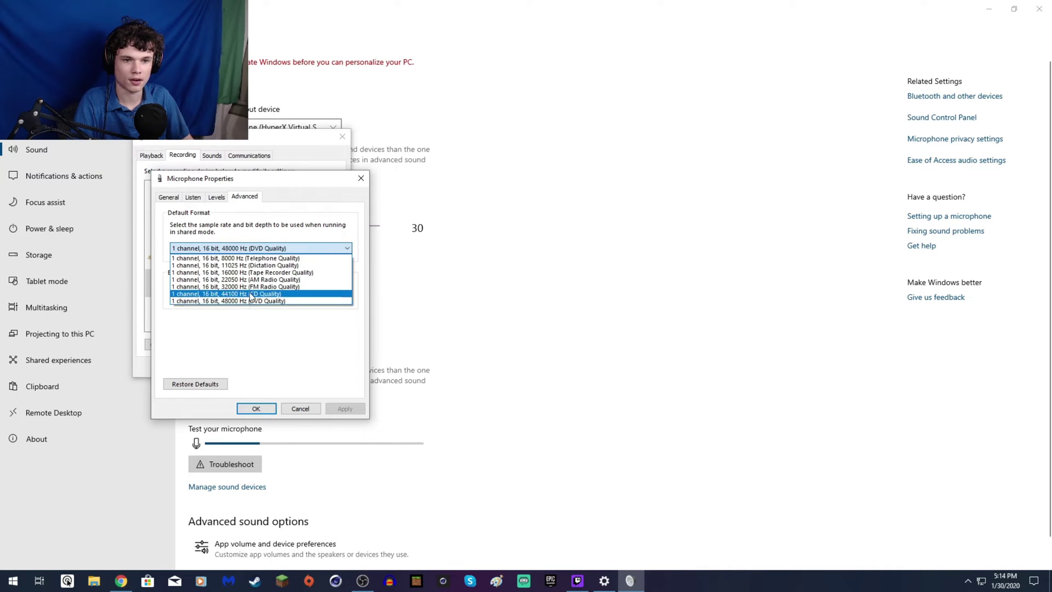
pyautogui.click(253, 302)
pyautogui.click(252, 251)
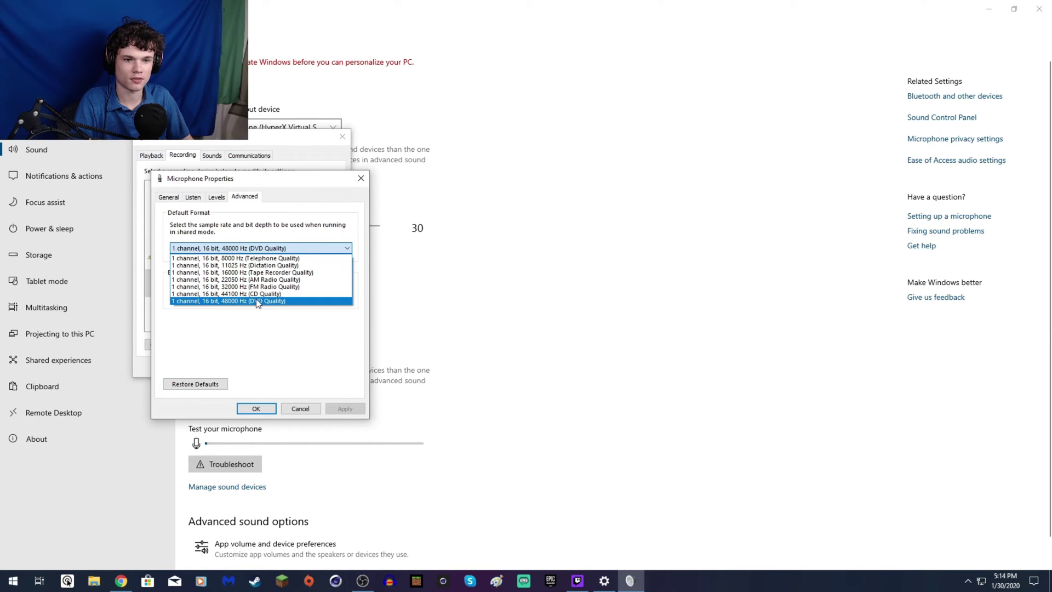
pyautogui.click(260, 302)
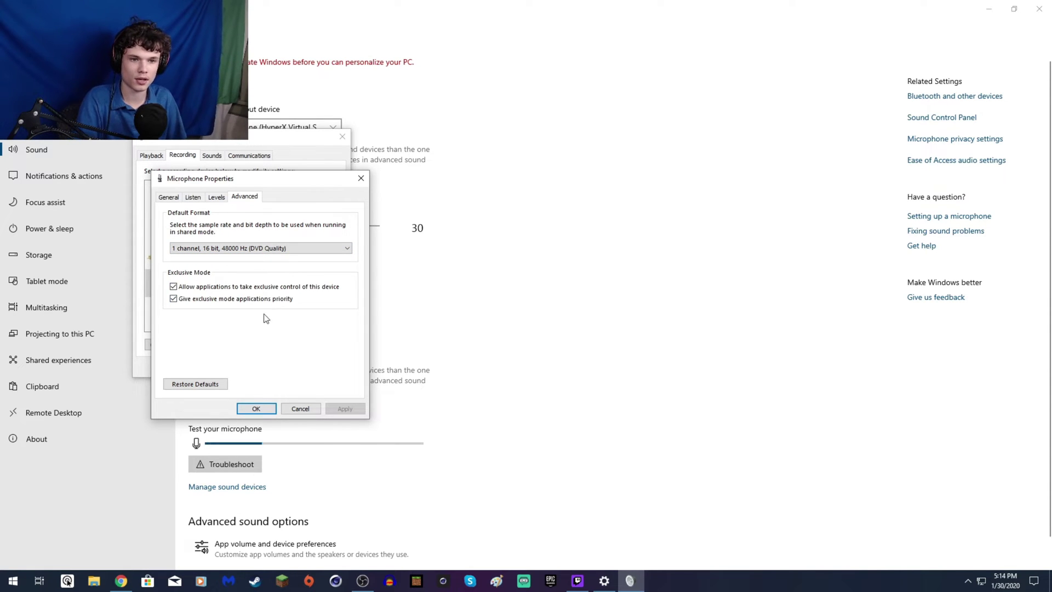
# Close the microphone properties, Sound panel and Windows Settings to return to OBS
pyautogui.click(263, 406)
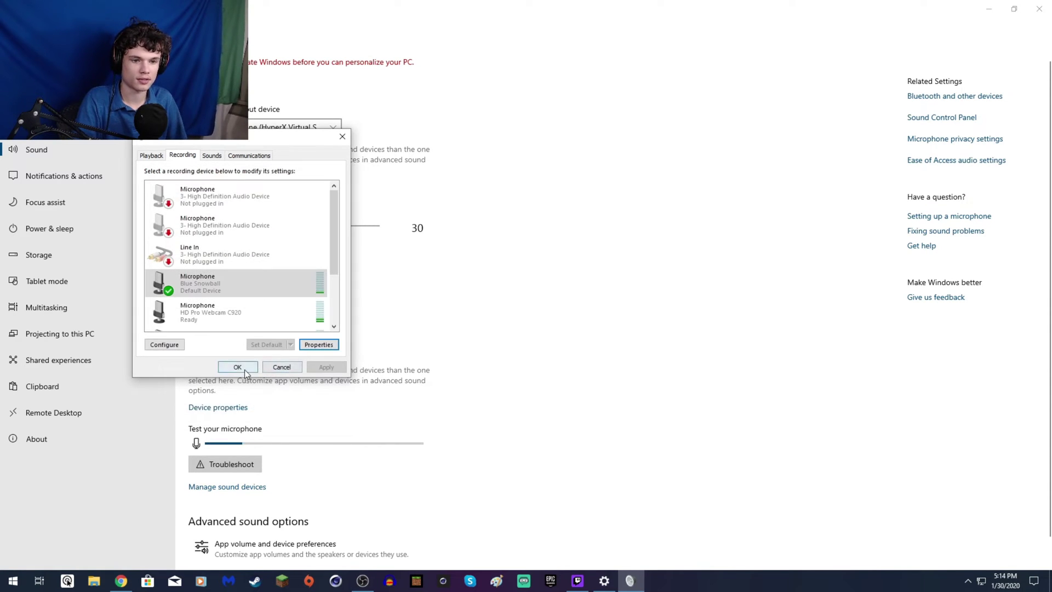
pyautogui.click(244, 369)
pyautogui.click(1039, 9)
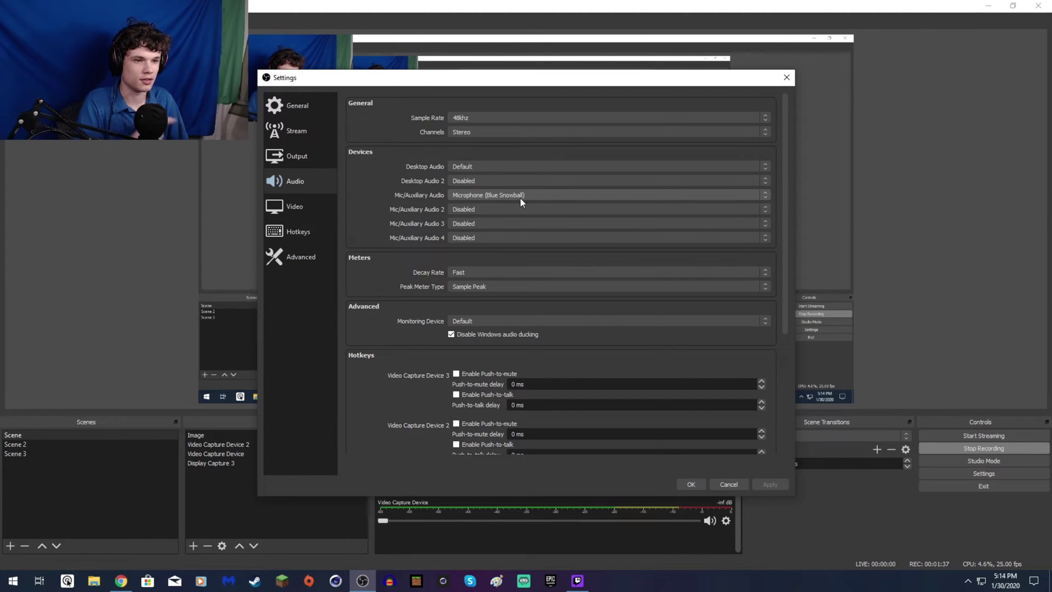
# Keep Microphone (Blue Snowball) as the Mic/Auxiliary Audio device
pyautogui.click(556, 199)
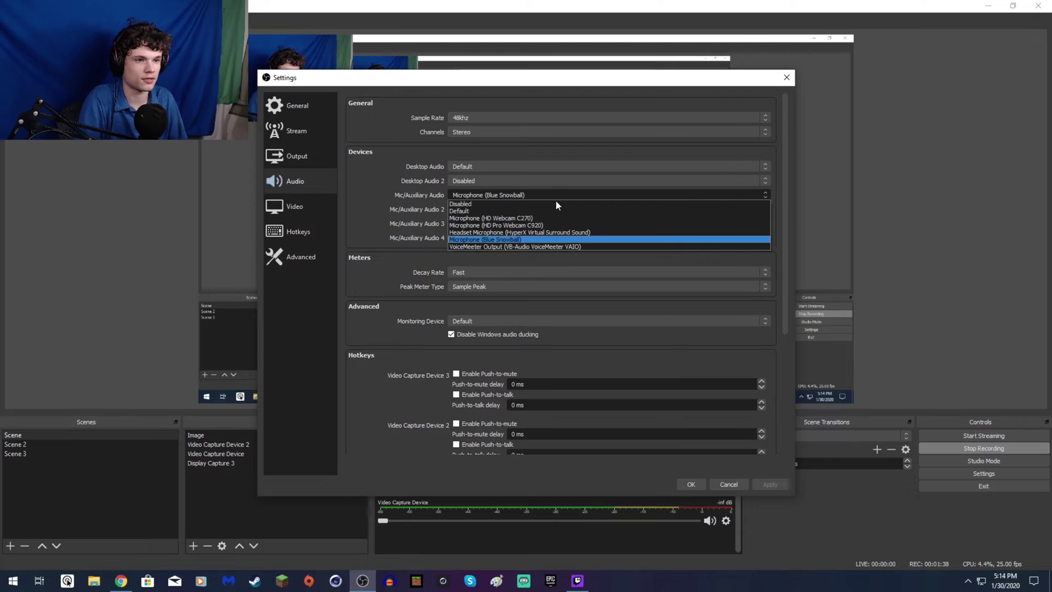
pyautogui.click(548, 240)
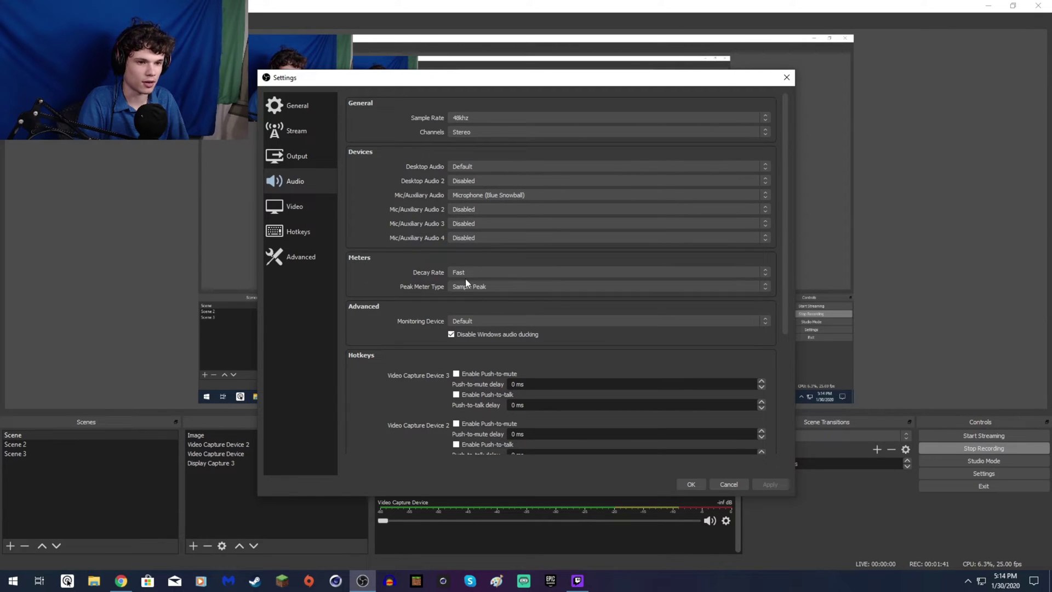
pyautogui.scroll(-3, 499, 325)
pyautogui.scroll(3, 496, 324)
# Look through the Video, Hotkeys and Advanced settings pages
pyautogui.click(298, 212)
pyautogui.click(301, 236)
pyautogui.click(304, 251)
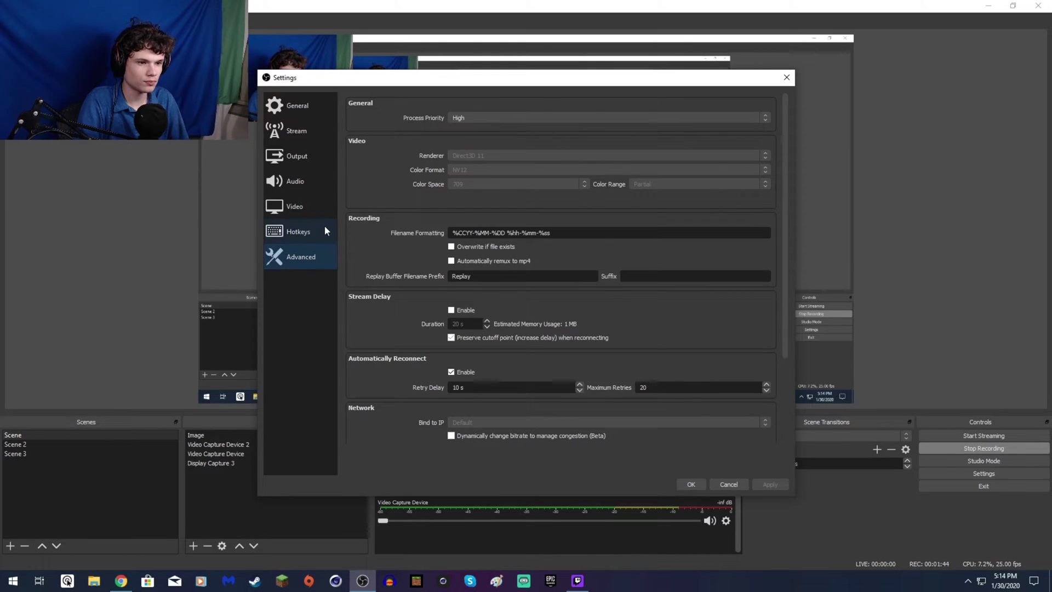
# Confirm the Recording output's 320 Kbps audio bitrate and save the settings with OK
pyautogui.click(299, 158)
pyautogui.click(389, 124)
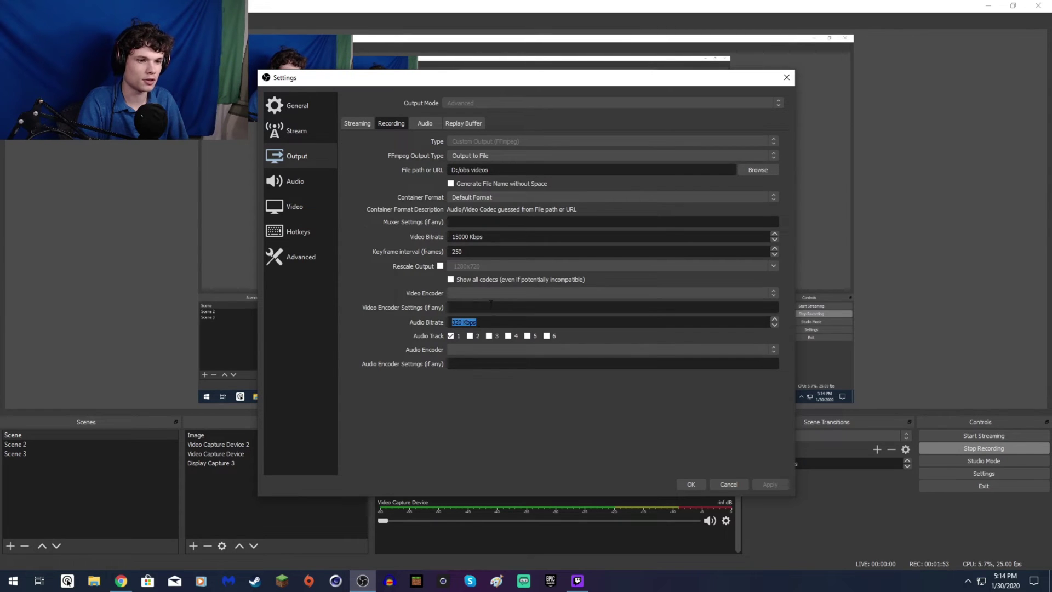
pyautogui.moveTo(474, 82); pyautogui.dragTo(631, 275)
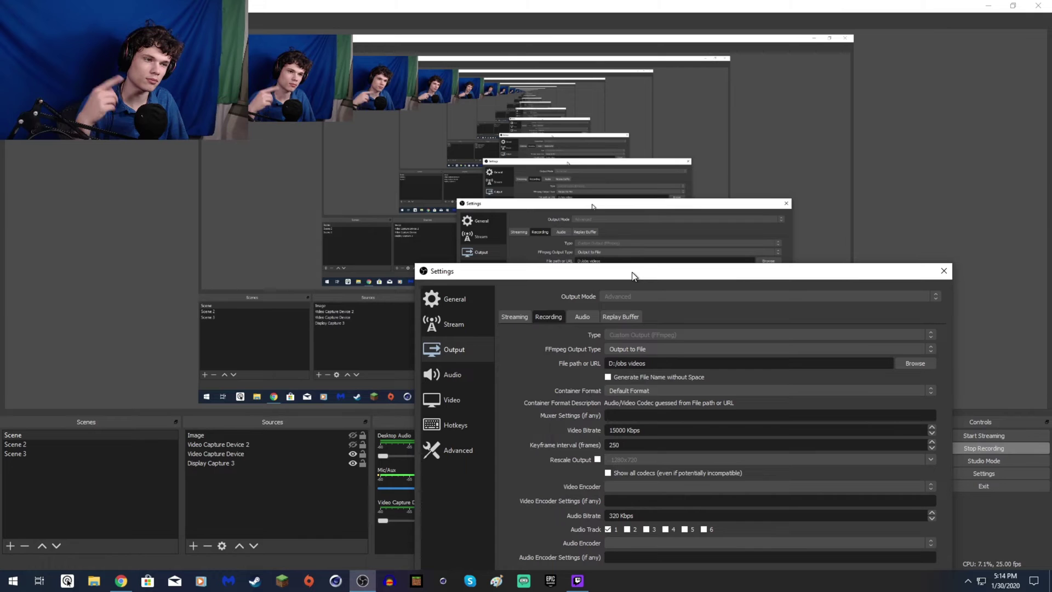
pyautogui.moveTo(631, 276); pyautogui.dragTo(492, 96)
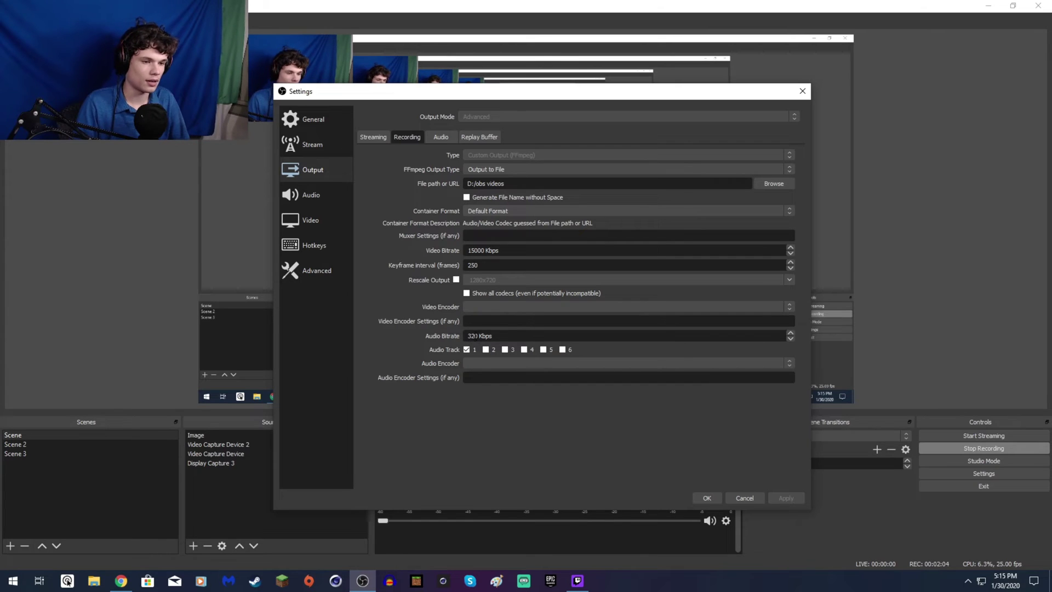
pyautogui.click(476, 337)
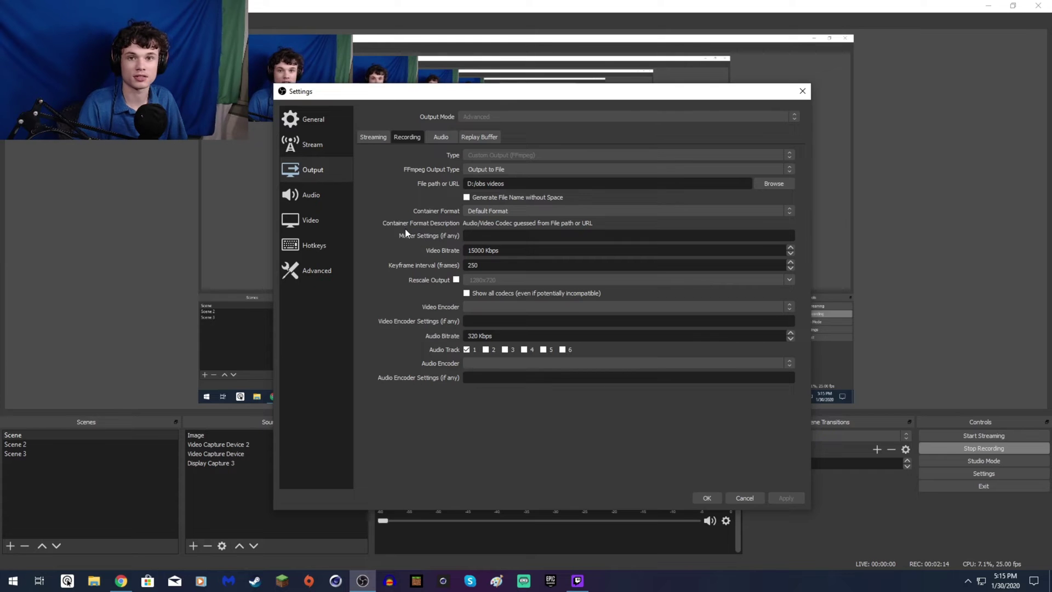
pyautogui.click(699, 499)
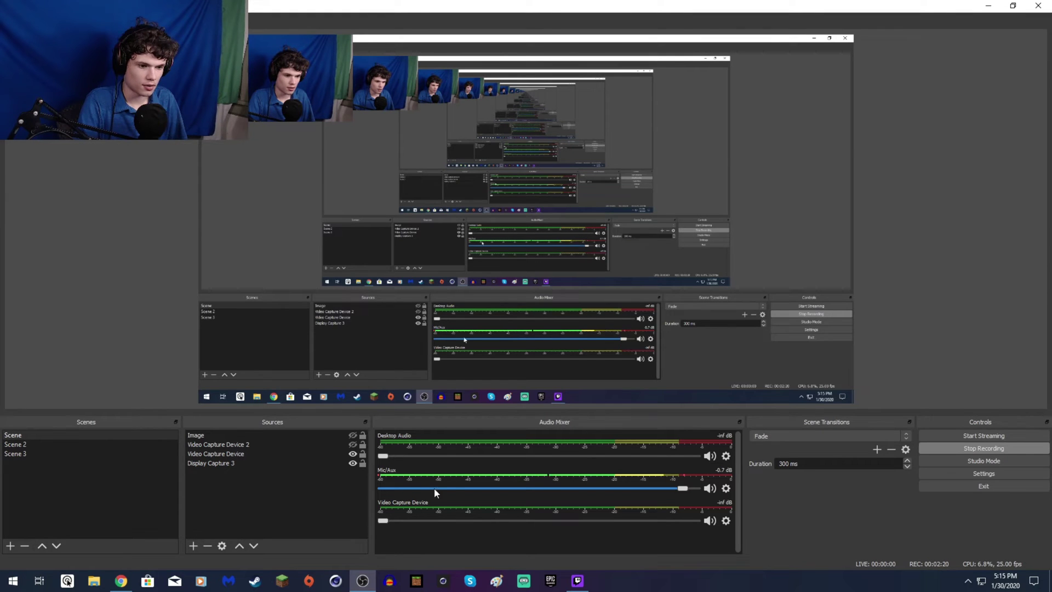
# Lower the Mic/Aux fader slightly to about -1.3 dB
pyautogui.moveTo(682, 488)
pyautogui.mouseDown()
pyautogui.moveTo(398, 491)
pyautogui.moveTo(701, 491)
pyautogui.moveTo(675, 491)
pyautogui.mouseUp()
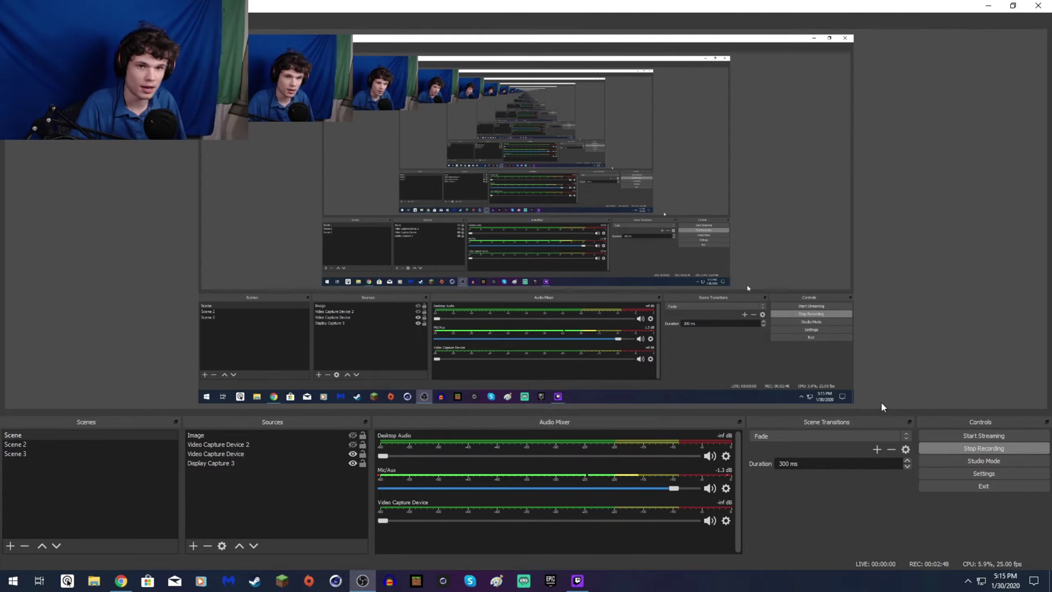
pyautogui.click(726, 488)
# Confirm the Mic/Aux properties still use Microphone (Blue Snowball)
pyautogui.click(761, 468)
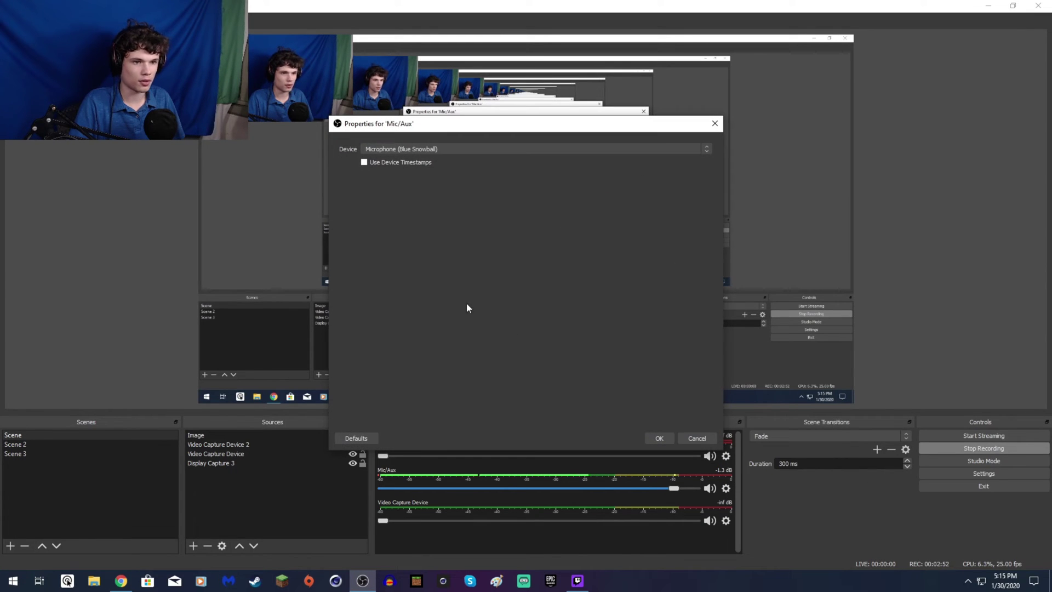
pyautogui.click(509, 149)
pyautogui.click(493, 189)
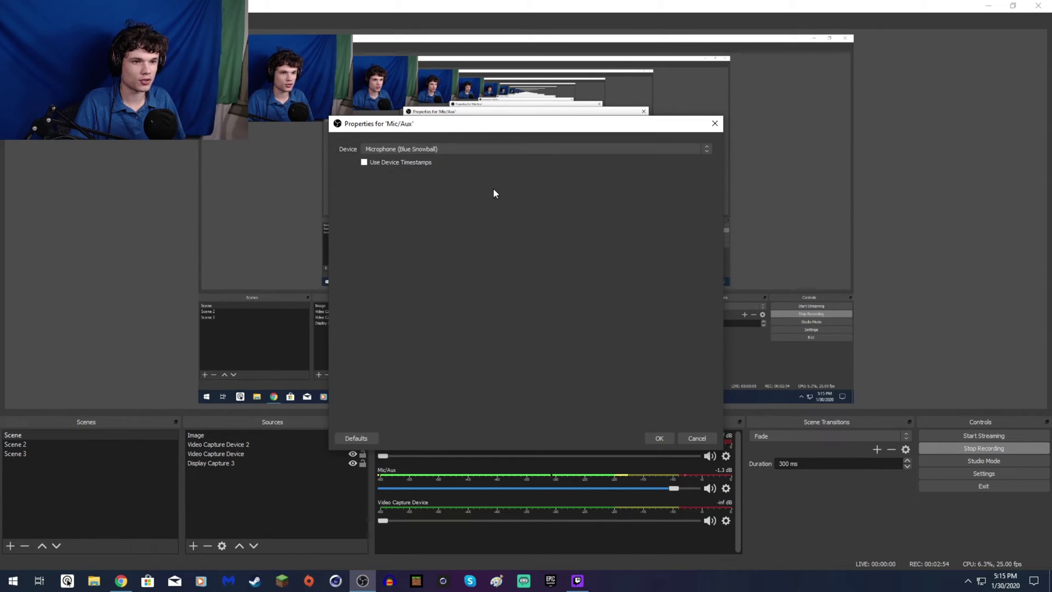
pyautogui.click(656, 439)
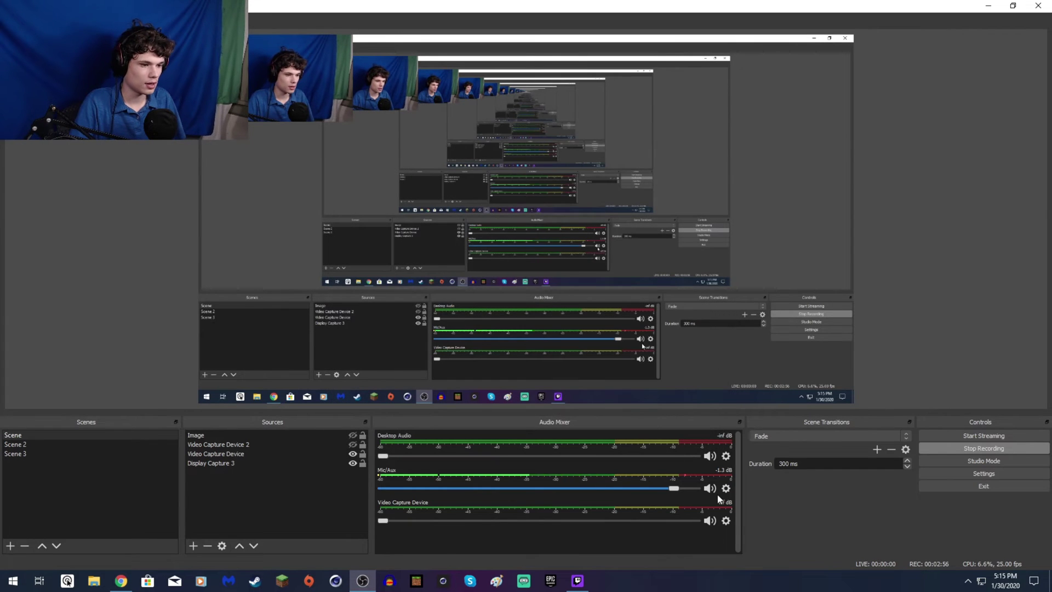
# In the Mic/Aux filters, confirm the VST plug-in is Marvel GEQ and open its interface
pyautogui.click(726, 488)
pyautogui.click(751, 455)
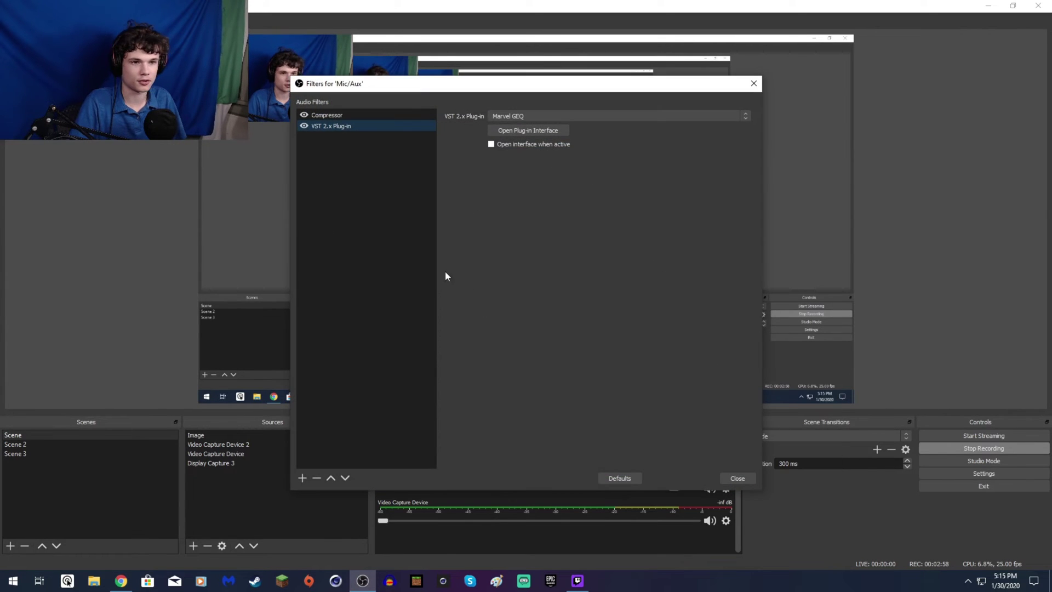
pyautogui.click(327, 115)
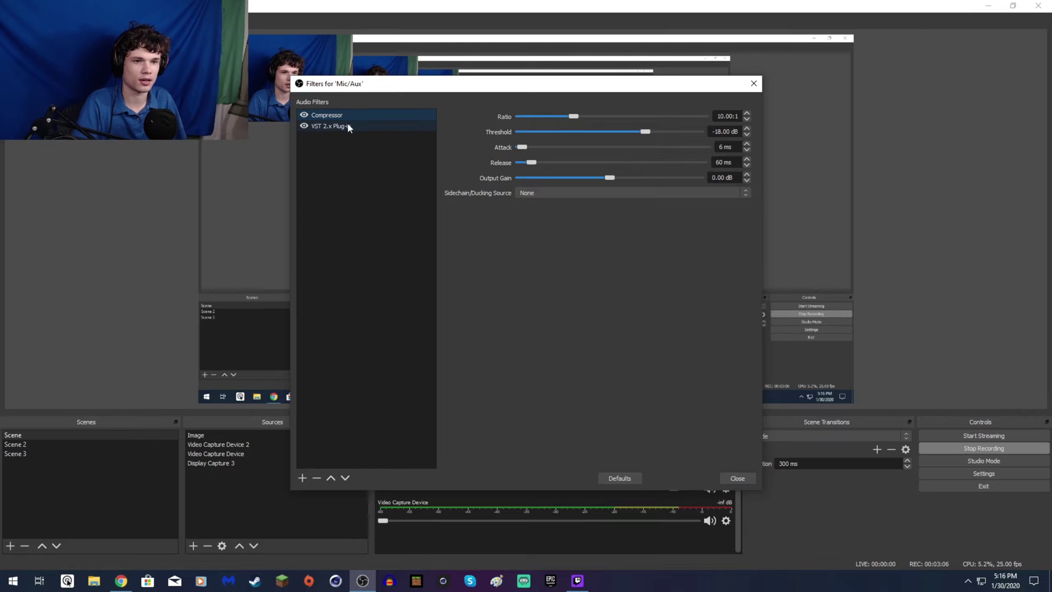
pyautogui.click(344, 126)
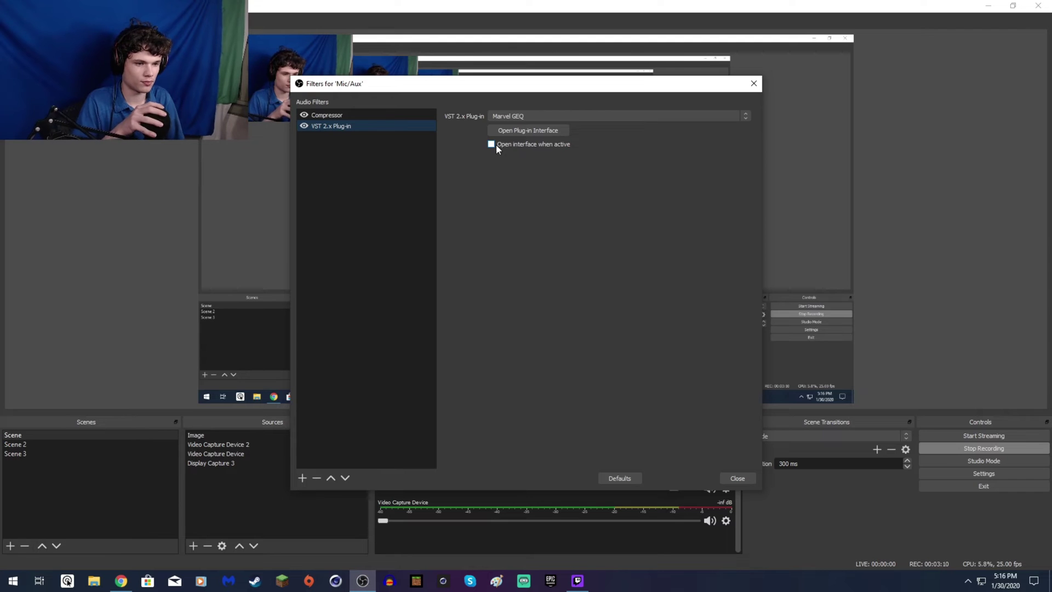
pyautogui.moveTo(523, 85); pyautogui.dragTo(499, 62)
pyautogui.click(521, 90)
pyautogui.click(520, 105)
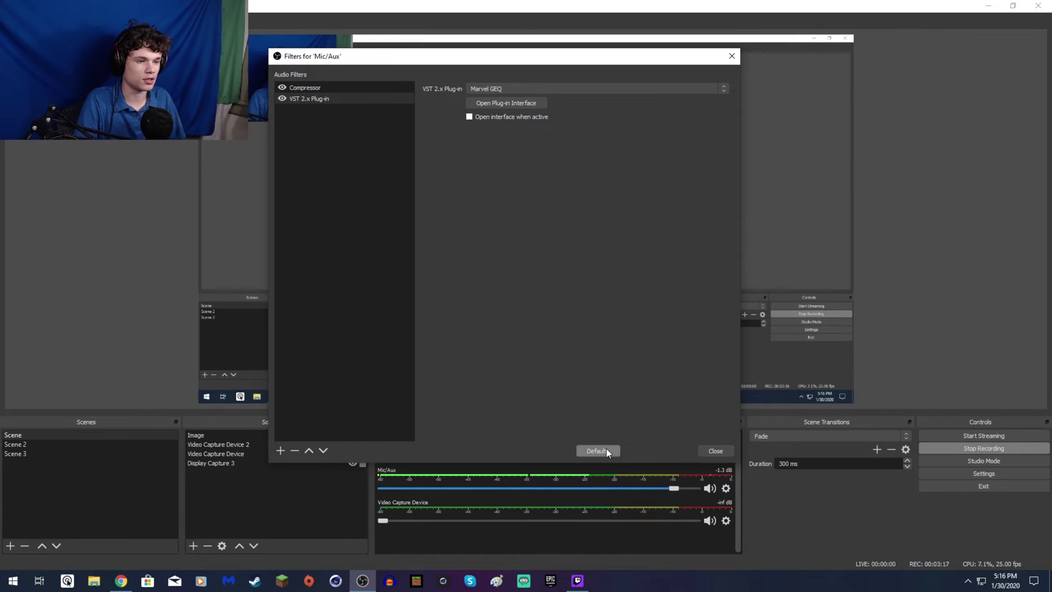
pyautogui.click(507, 103)
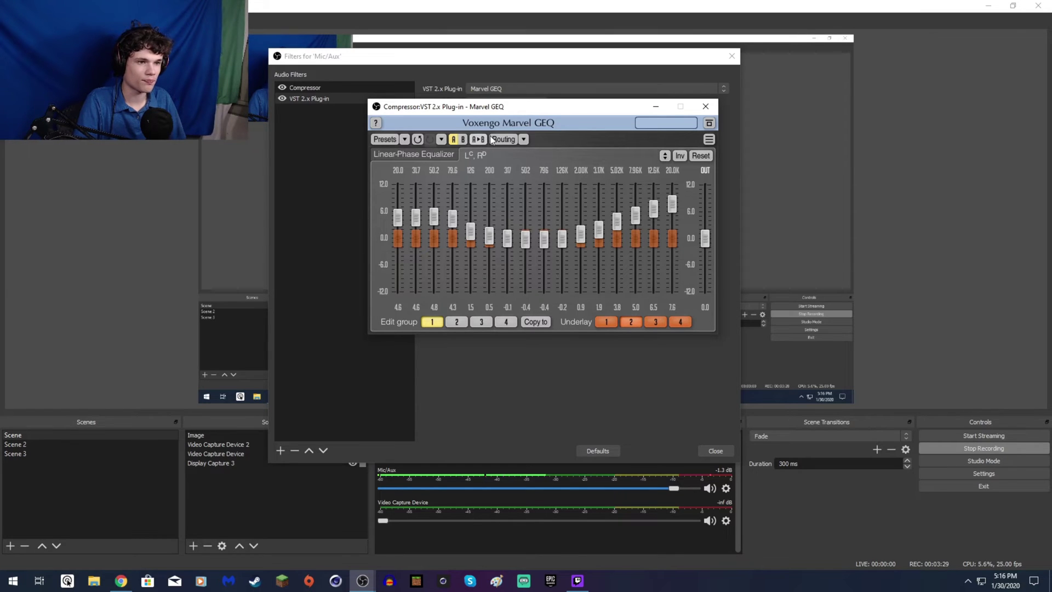
# Open the preset manager and try the Presence and Side Bass Removal presets
pyautogui.click(384, 139)
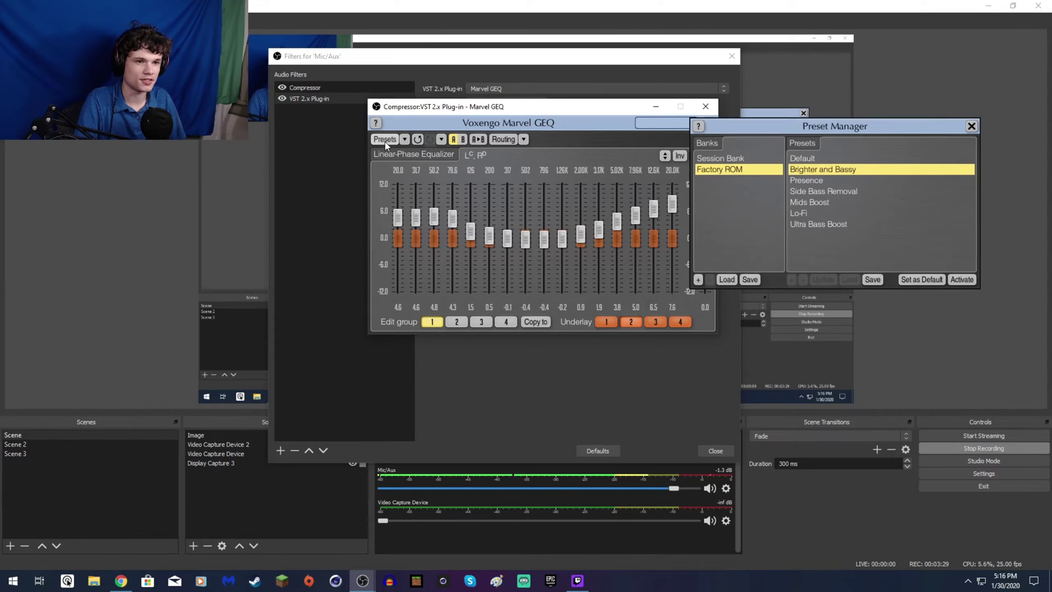
pyautogui.click(844, 180)
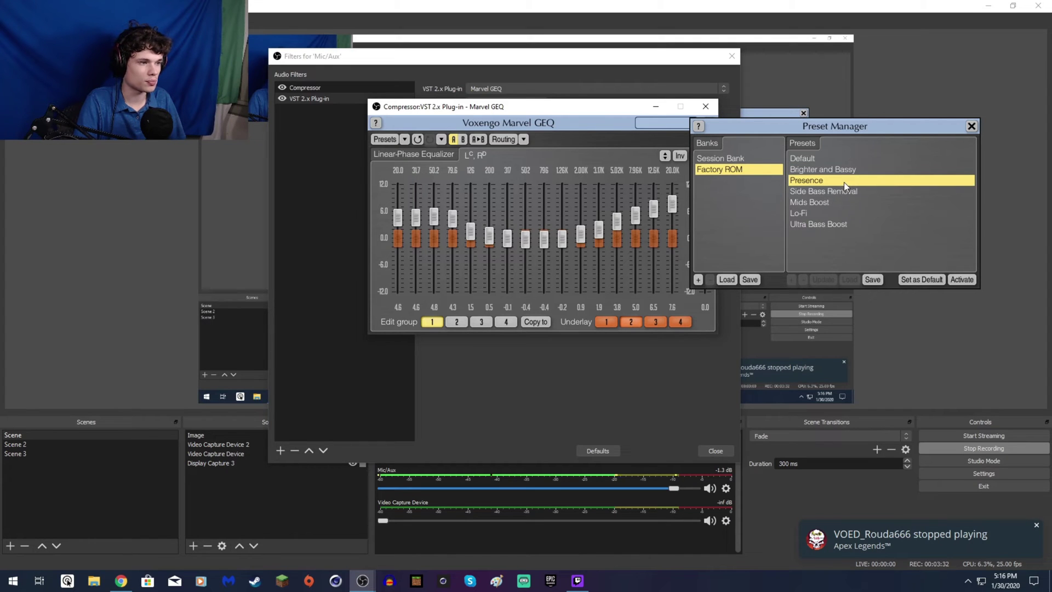
pyautogui.click(963, 279)
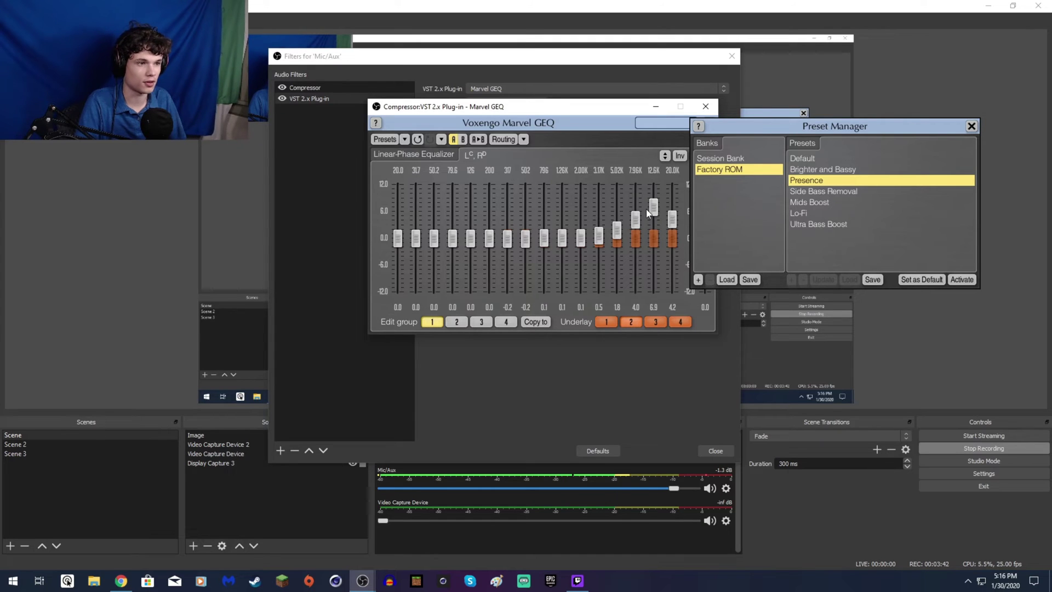
pyautogui.click(839, 191)
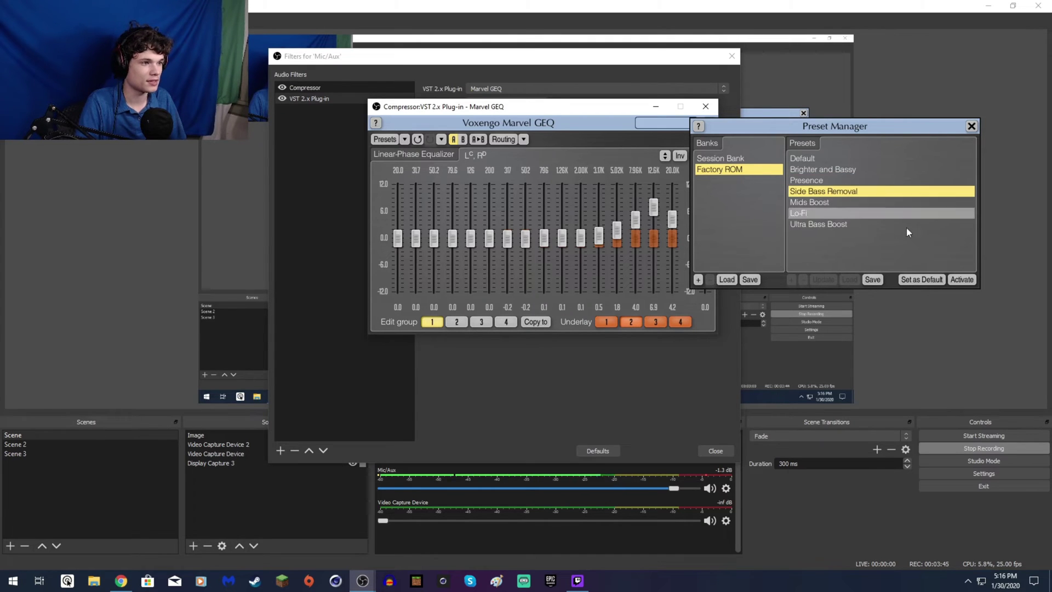
pyautogui.click(960, 280)
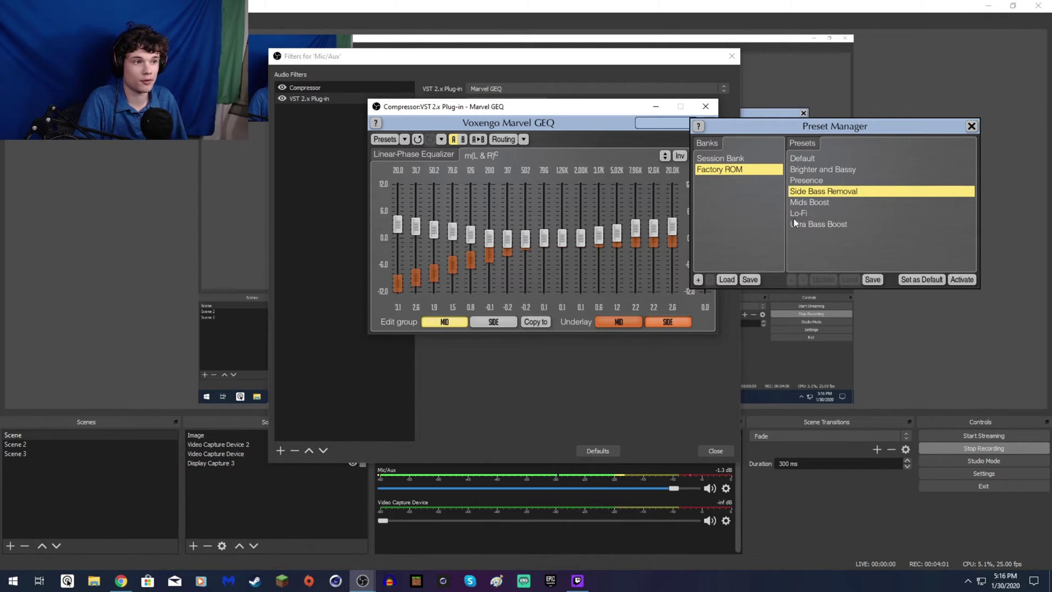
# Try the Mids Boost and Lo-Fi presets, then apply Ultra Bass Boost
pyautogui.click(887, 202)
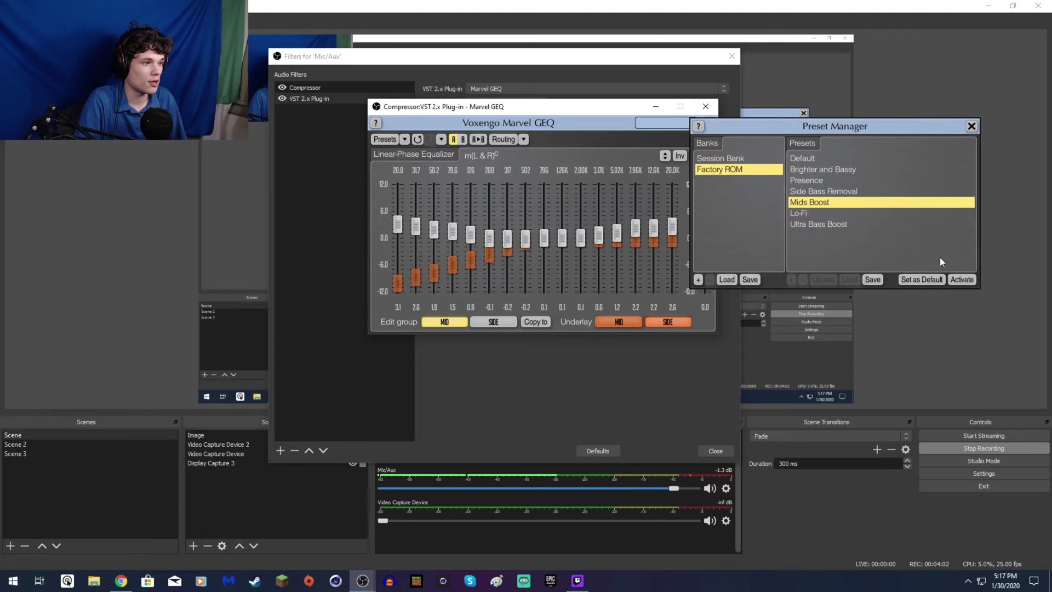
pyautogui.click(962, 279)
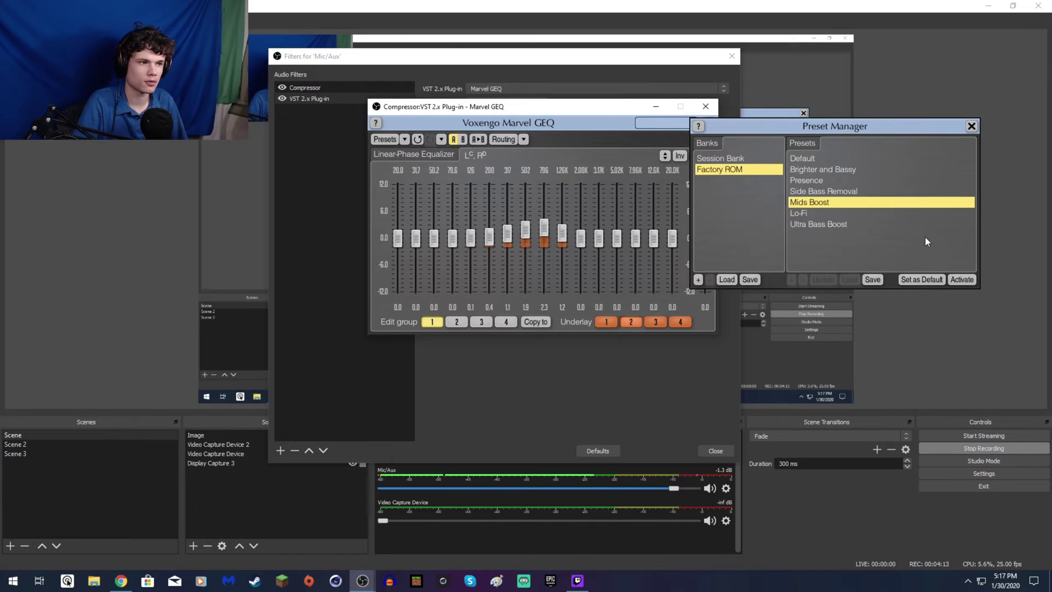
pyautogui.click(859, 214)
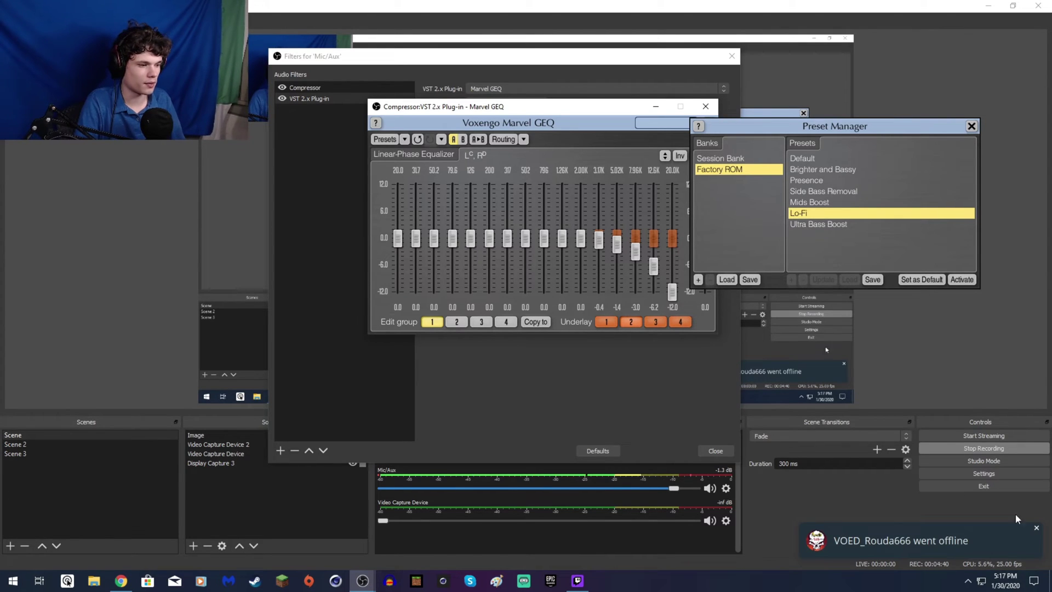
pyautogui.click(1036, 529)
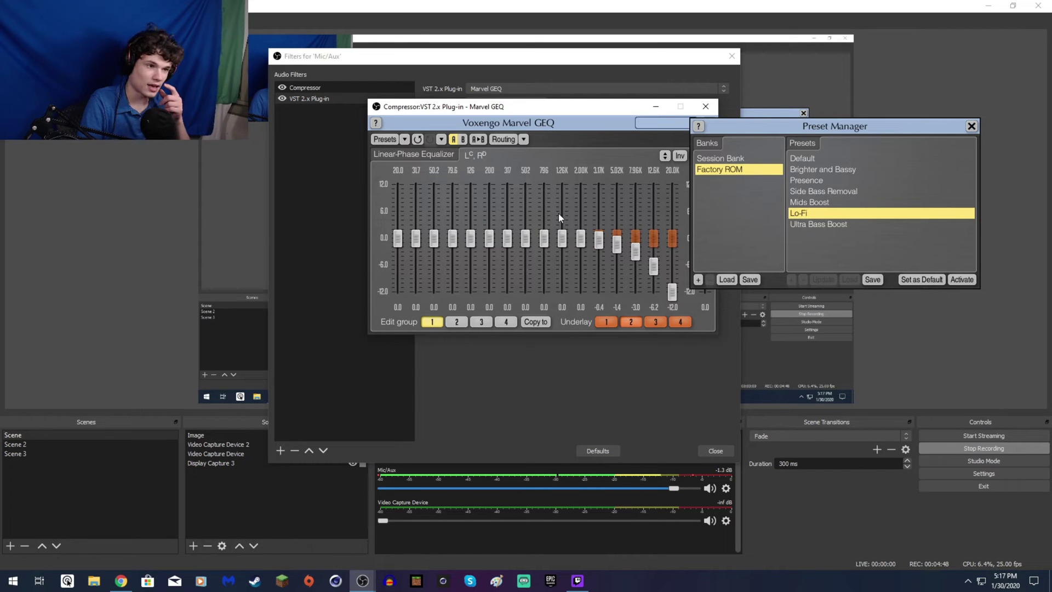
pyautogui.click(826, 225)
pyautogui.click(962, 279)
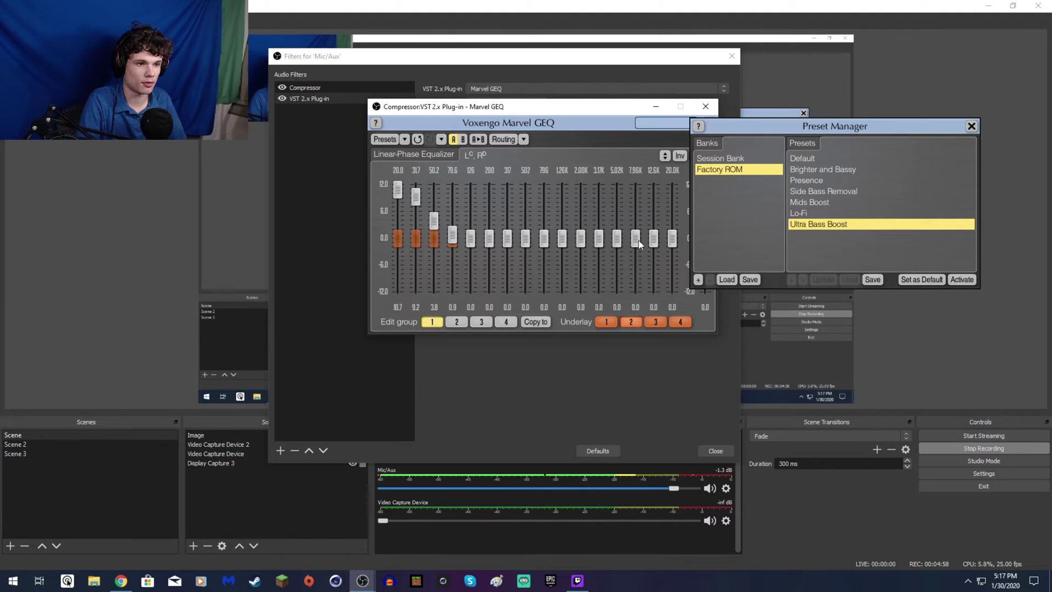
# Hand-adjust the 5.02K, 7.96K and 12.6K bands and set the 50.2 band to 6.0
pyautogui.moveTo(617, 239); pyautogui.dragTo(635, 201)
pyautogui.moveTo(653, 239); pyautogui.dragTo(672, 189)
pyautogui.moveTo(617, 211); pyautogui.dragTo(672, 192)
pyautogui.moveTo(434, 220)
pyautogui.mouseDown()
pyautogui.moveTo(434, 188)
pyautogui.moveTo(434, 211)
pyautogui.mouseUp()
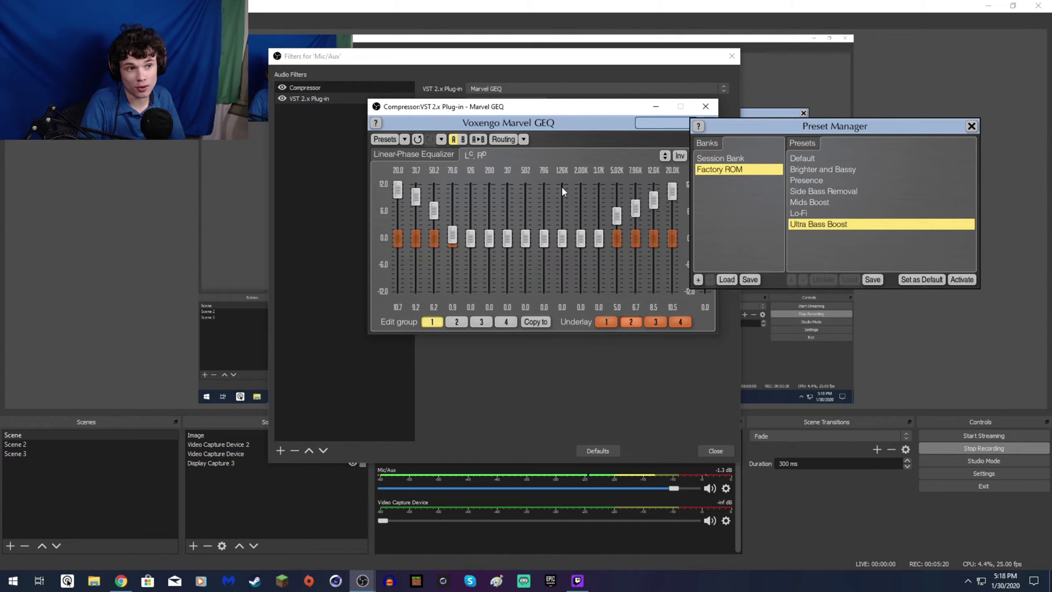
# Apply Brighter and Bassy without saving, then close the preset manager and plug-in window
pyautogui.click(820, 169)
pyautogui.click(962, 280)
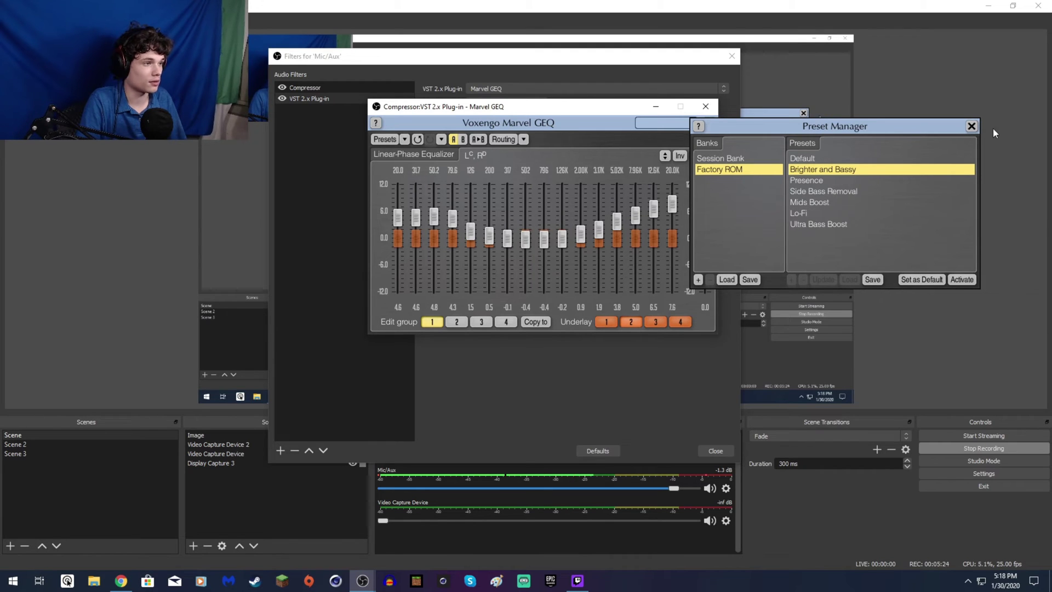
pyautogui.click(873, 279)
pyautogui.click(1035, 129)
pyautogui.click(971, 126)
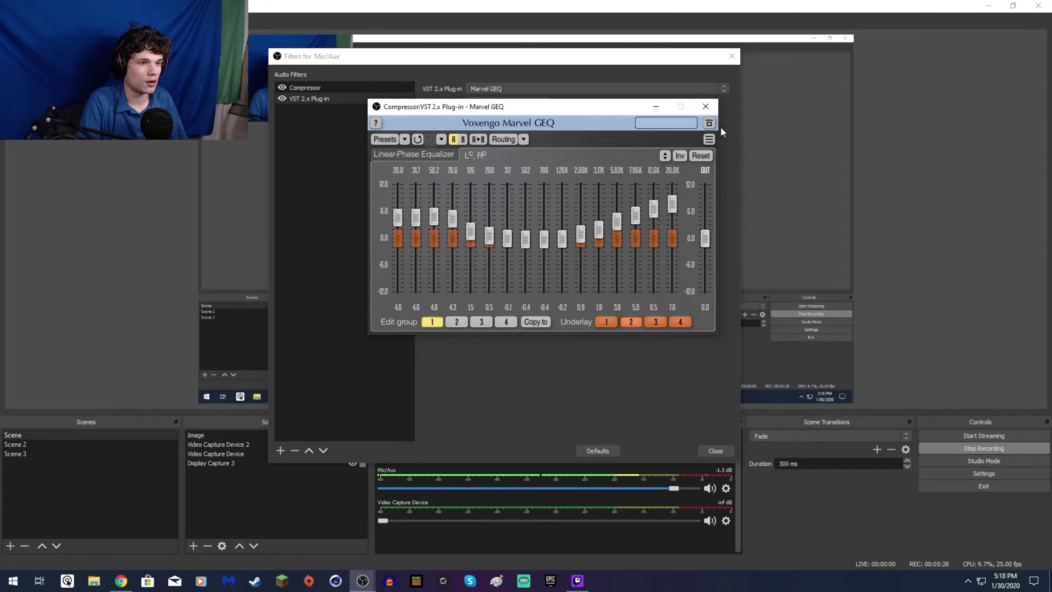
pyautogui.click(705, 107)
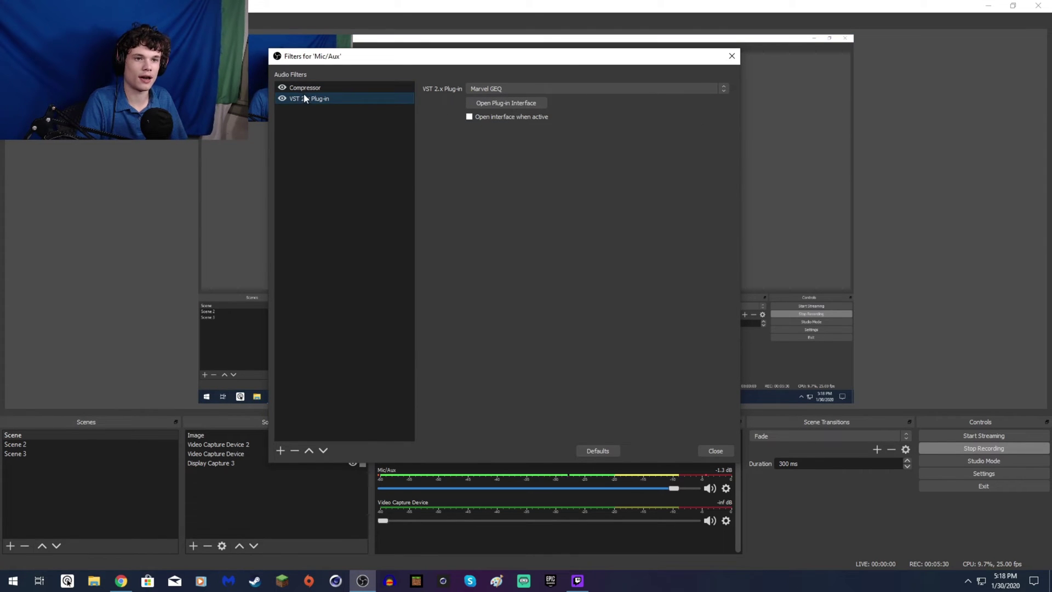
pyautogui.click(282, 99)
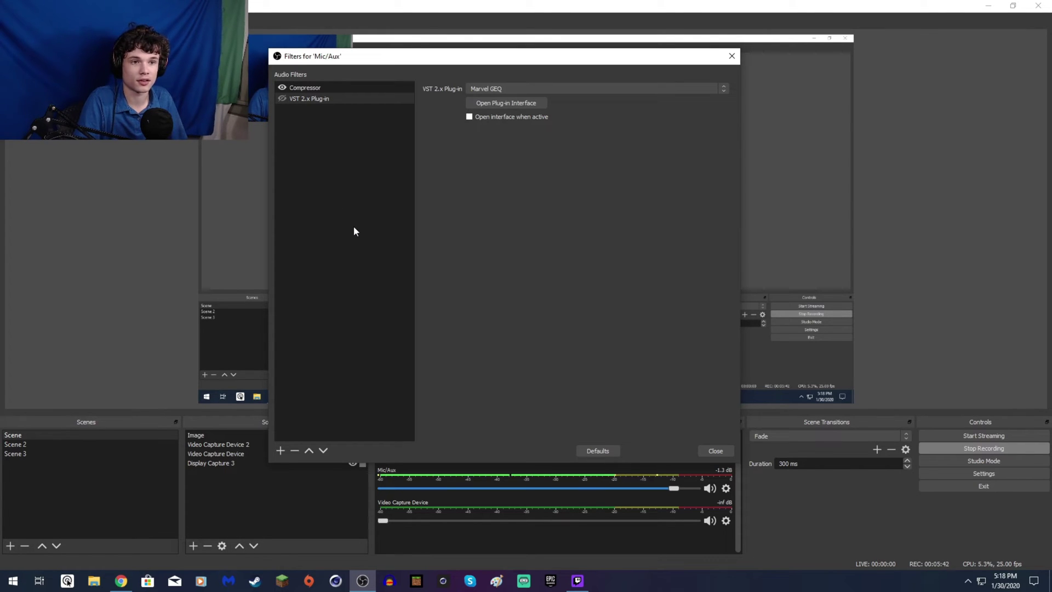
pyautogui.click(283, 99)
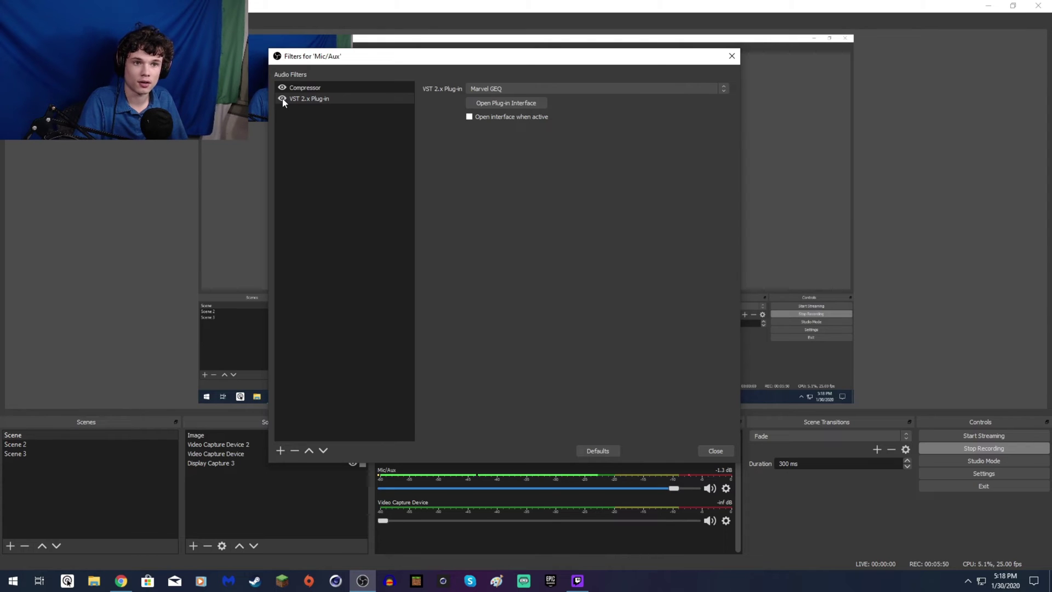
pyautogui.click(282, 98)
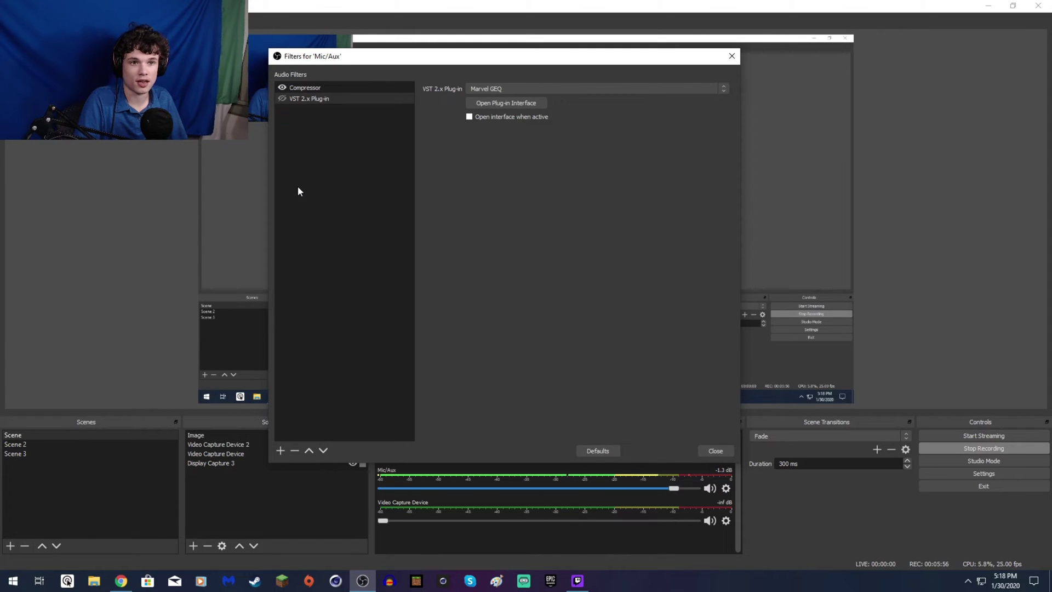
pyautogui.click(282, 99)
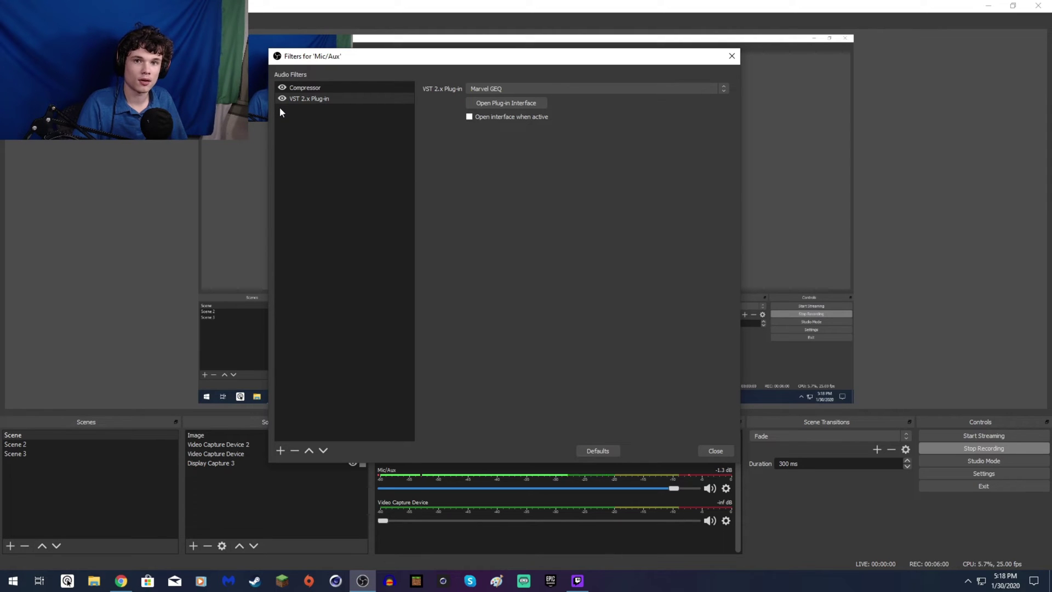
pyautogui.click(282, 98)
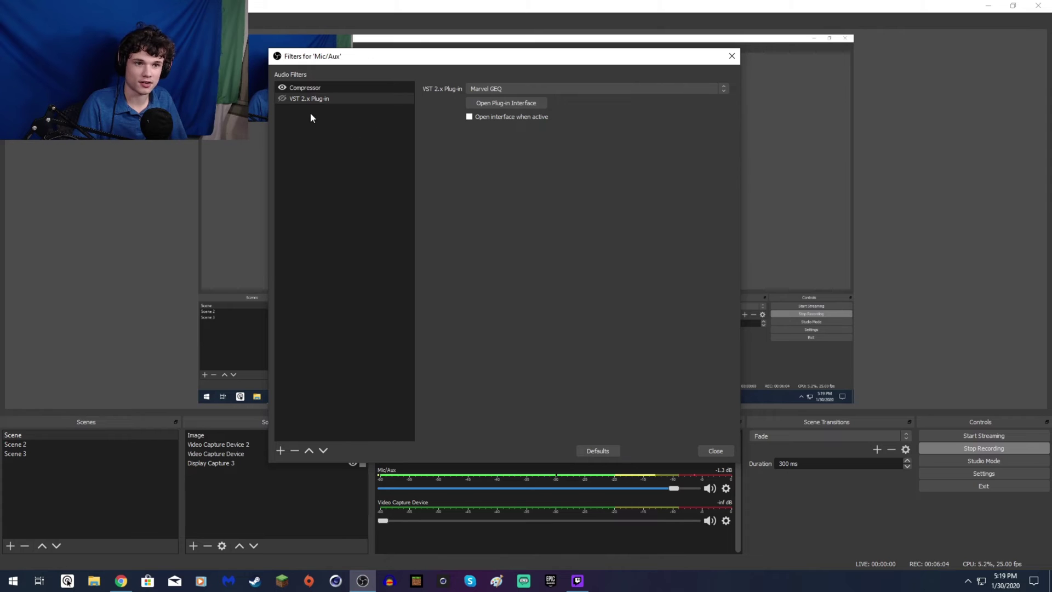
pyautogui.click(283, 98)
# Toggle the Compressor off and on twice to compare, then show its 10.00:1, -18 dB settings
pyautogui.click(282, 88)
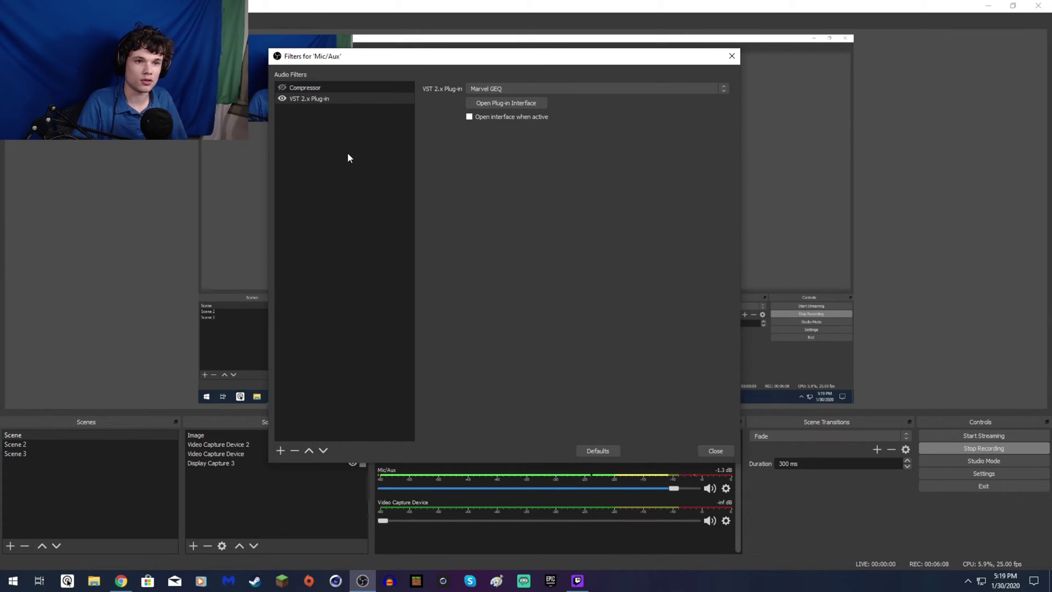
pyautogui.click(282, 87)
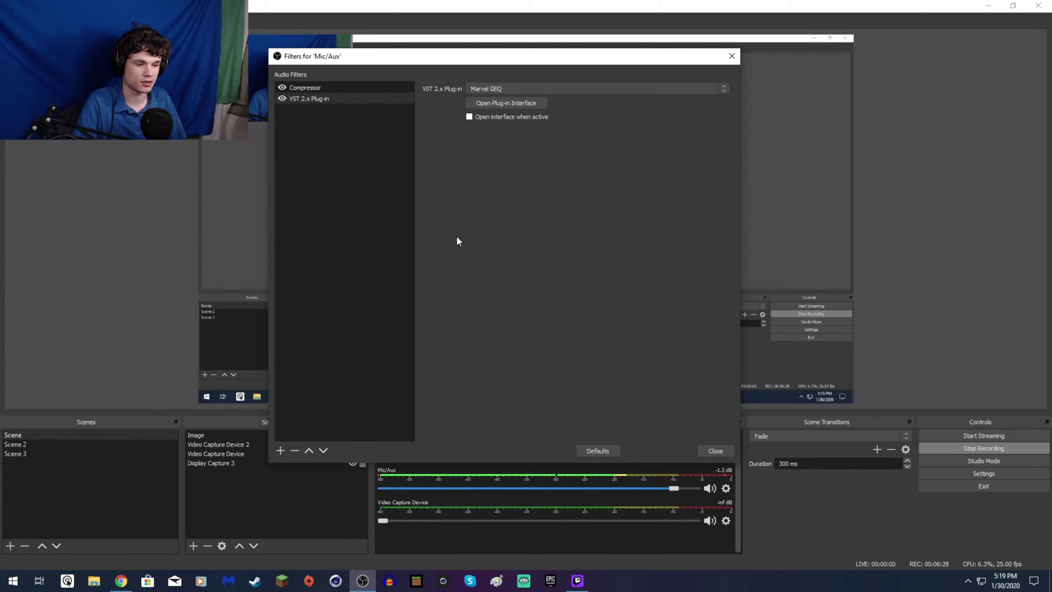
pyautogui.click(282, 88)
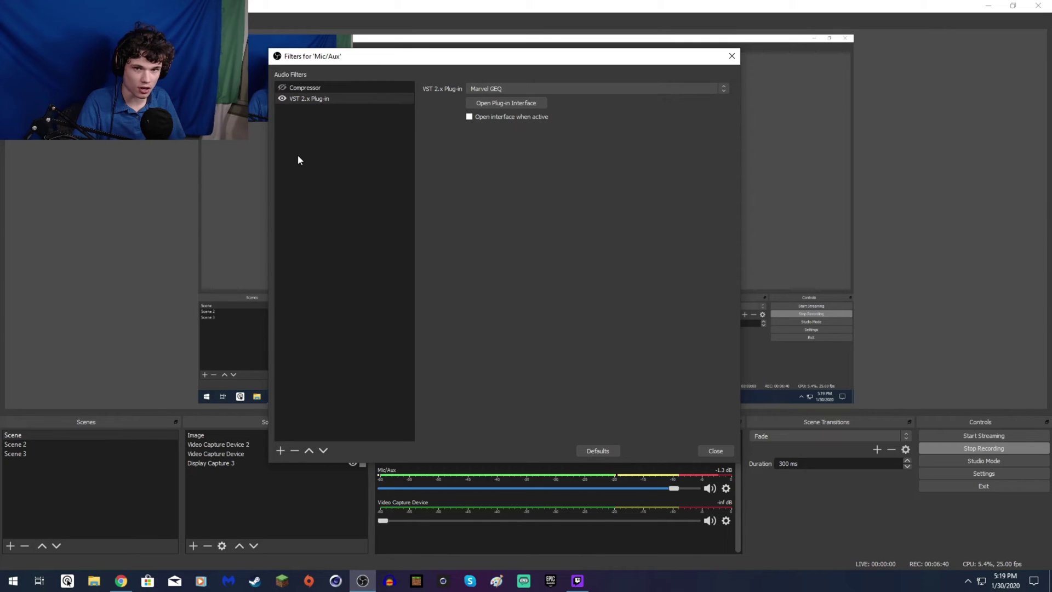
pyautogui.click(282, 87)
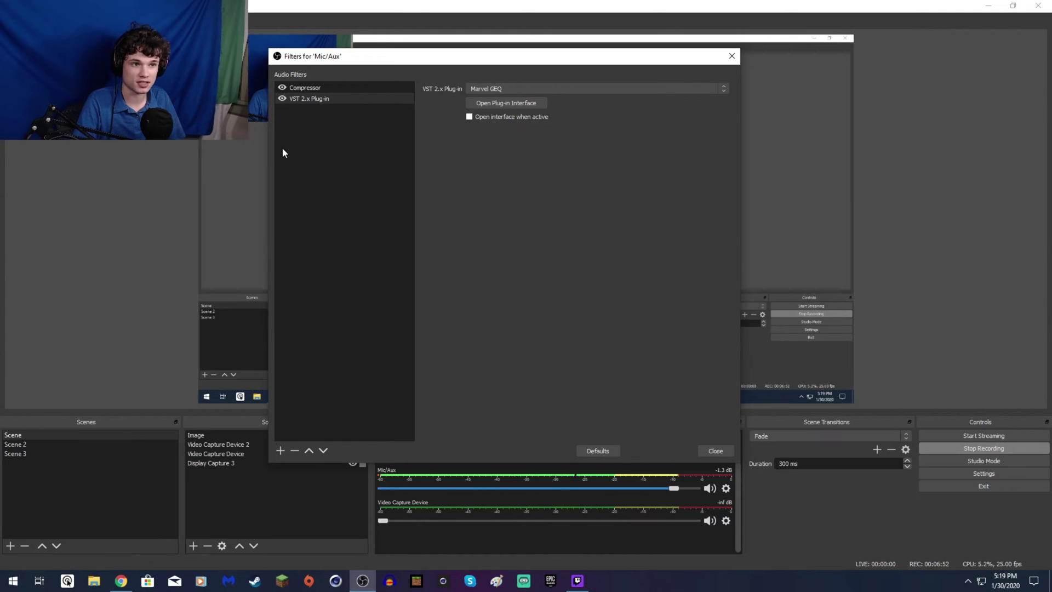
pyautogui.click(305, 88)
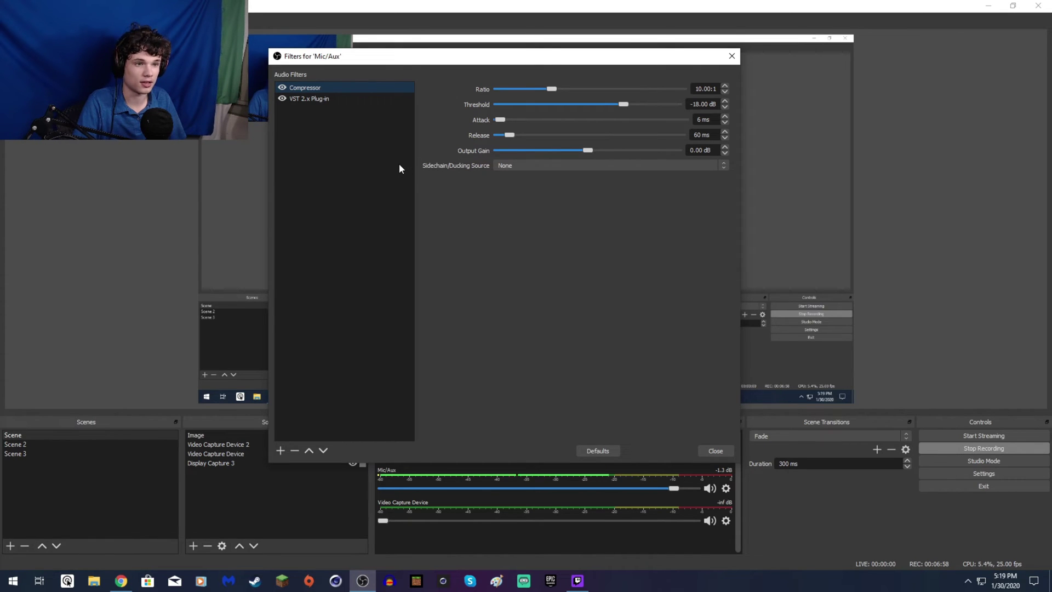
# Add a Gain filter to the Mic/Aux chain and raise it to about +2 dB
pyautogui.click(280, 450)
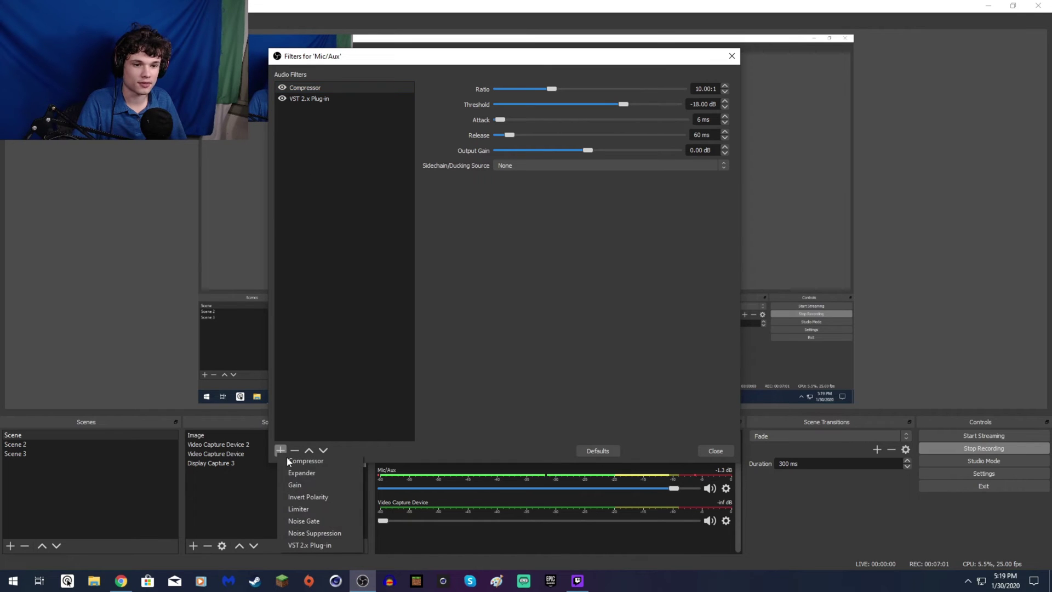
pyautogui.click(324, 485)
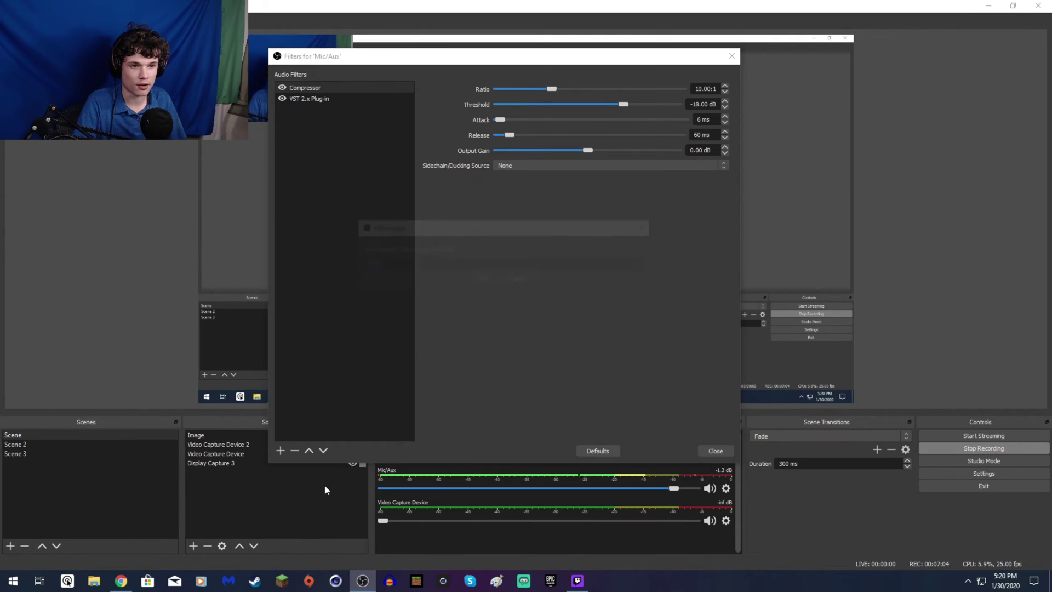
pyautogui.click(481, 281)
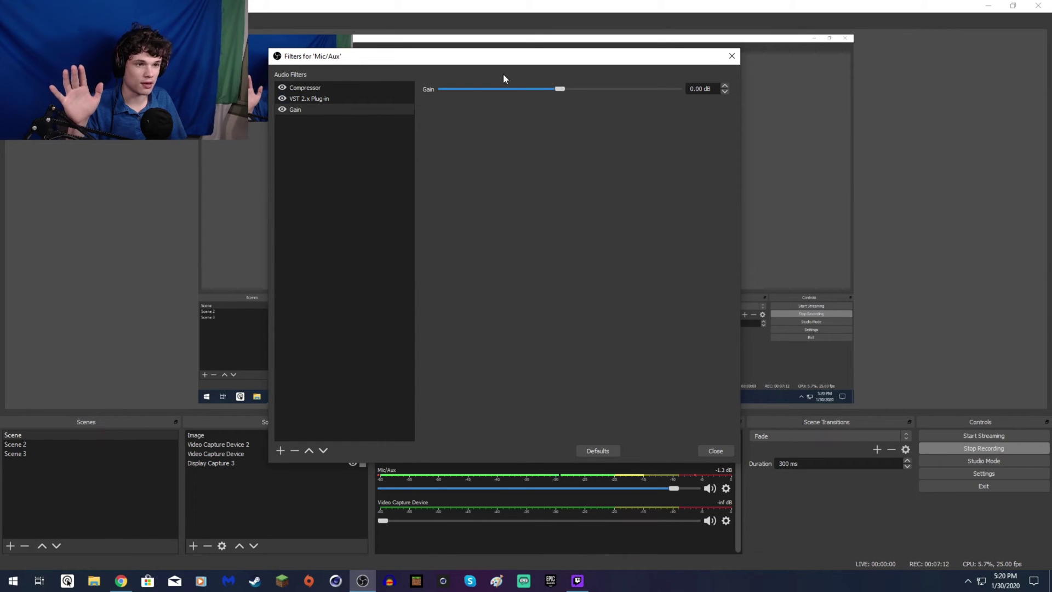
pyautogui.moveTo(566, 92)
pyautogui.mouseDown()
pyautogui.moveTo(714, 78)
pyautogui.moveTo(572, 111)
pyautogui.mouseUp()
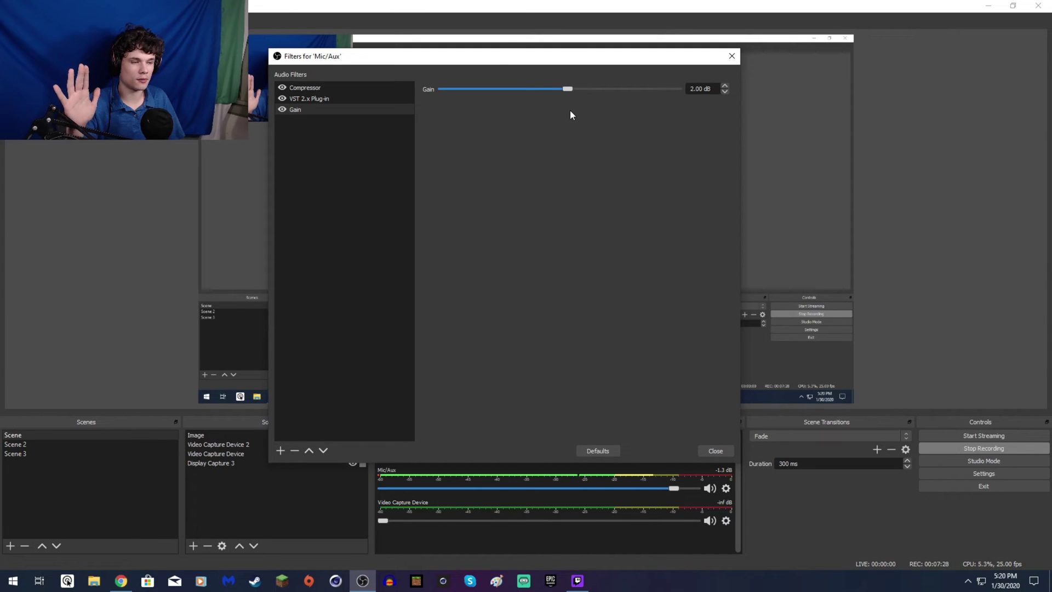